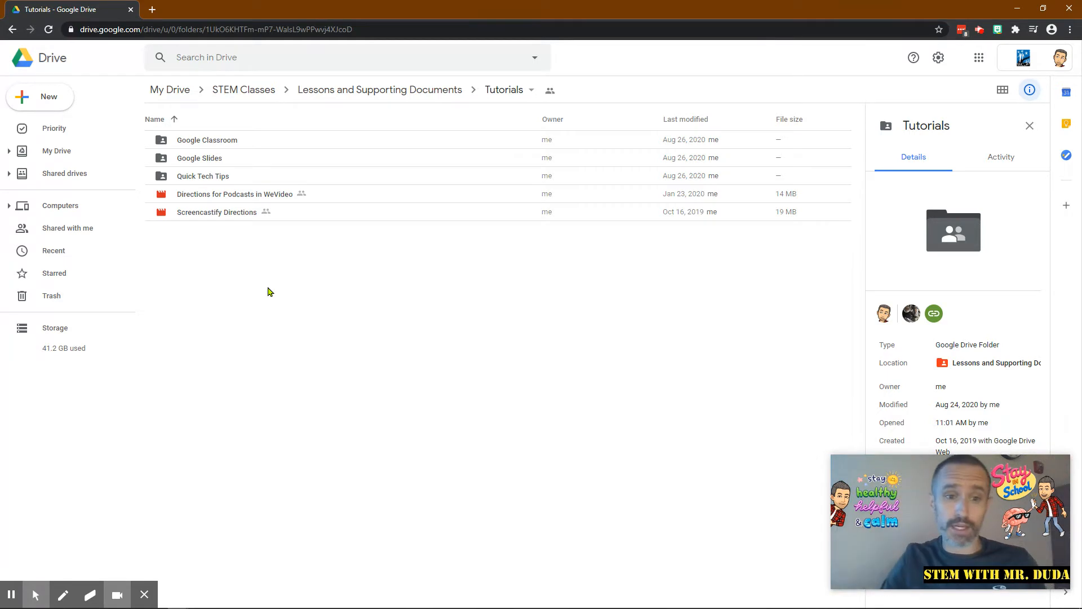
Step: Create a new blank Google Form in the shared Tutorials folder, accepting the folder's sharing permissions
right_click(268, 290)
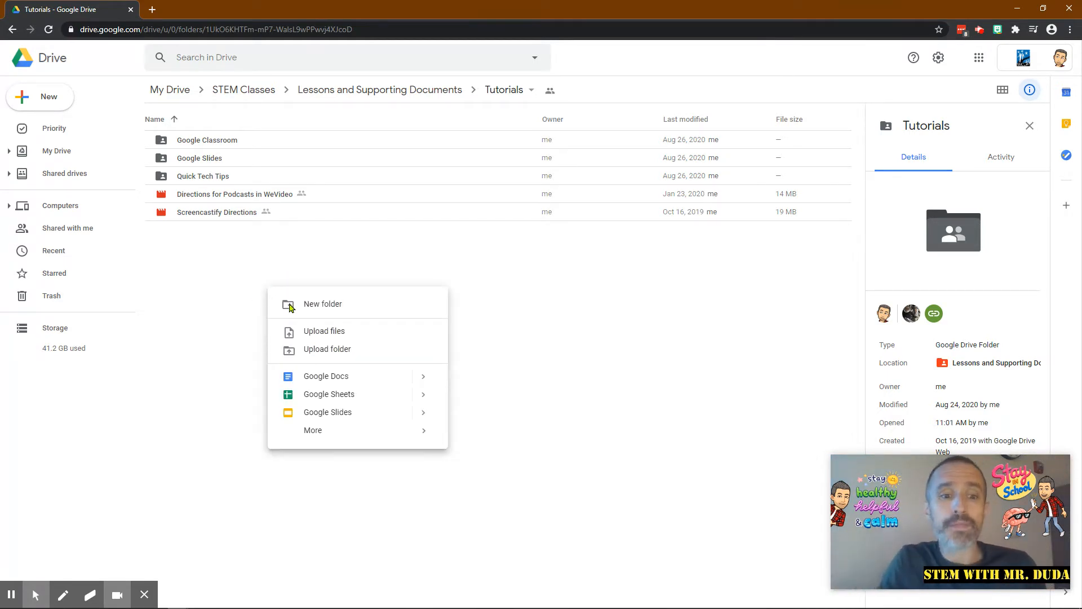
mouse_move(334, 431)
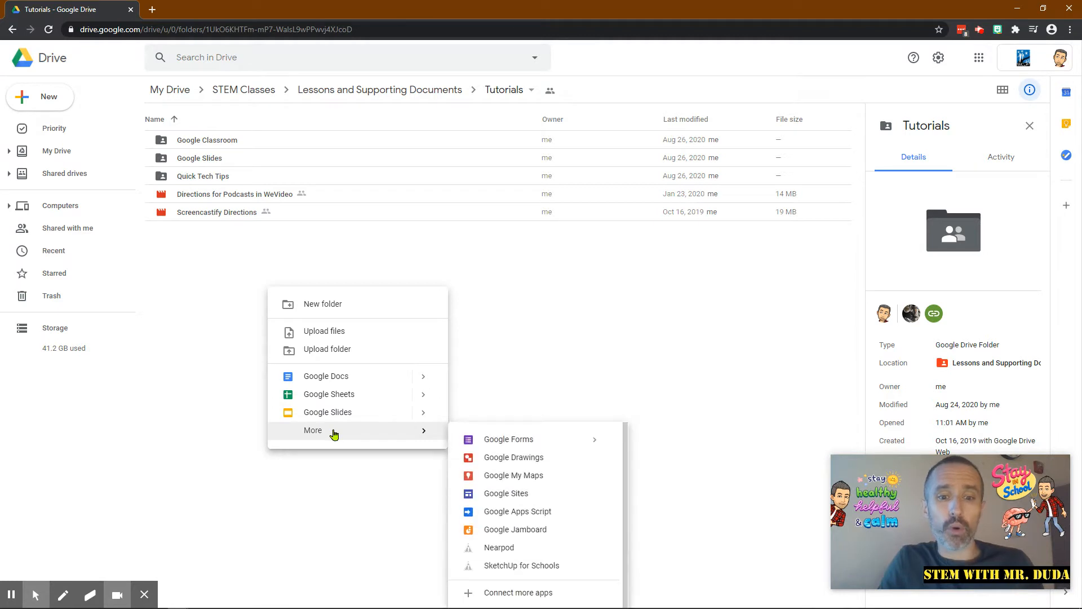
click(488, 444)
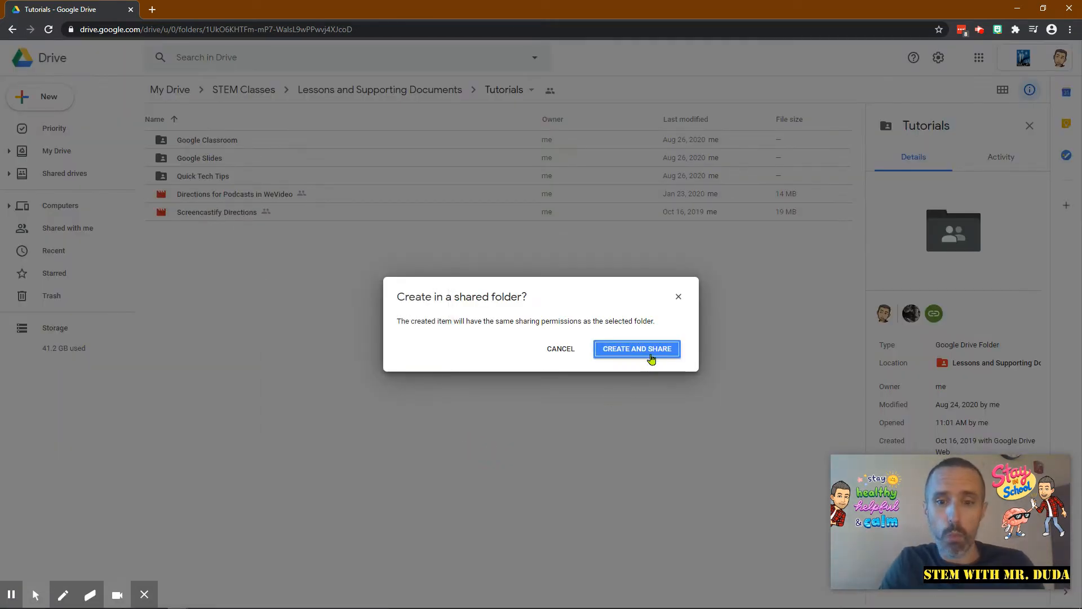
click(652, 352)
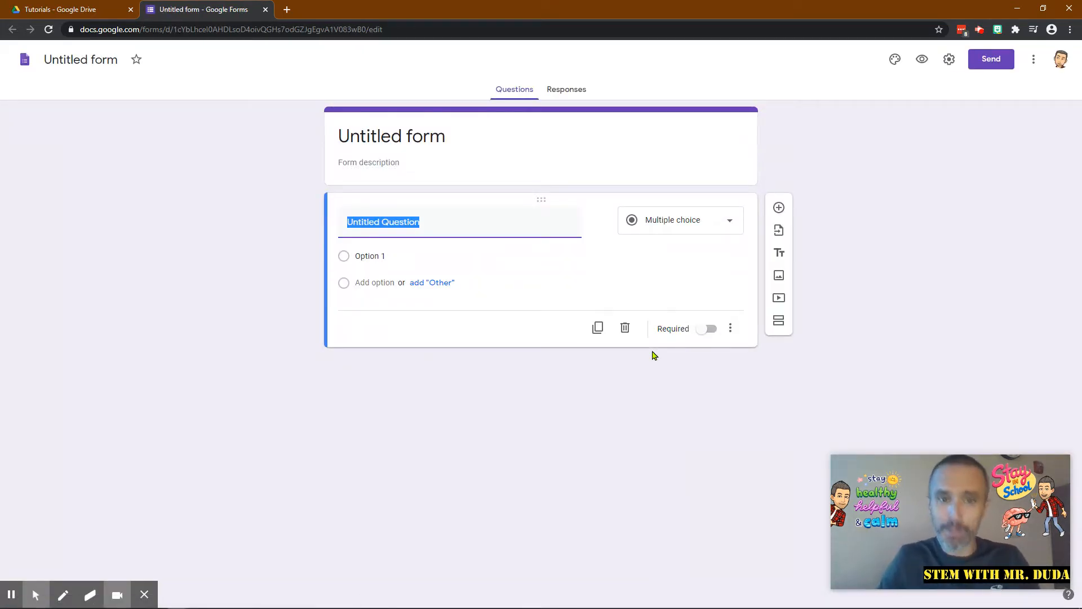
Step: Name the form "Sample Survey to Send out to other students"
click(105, 56)
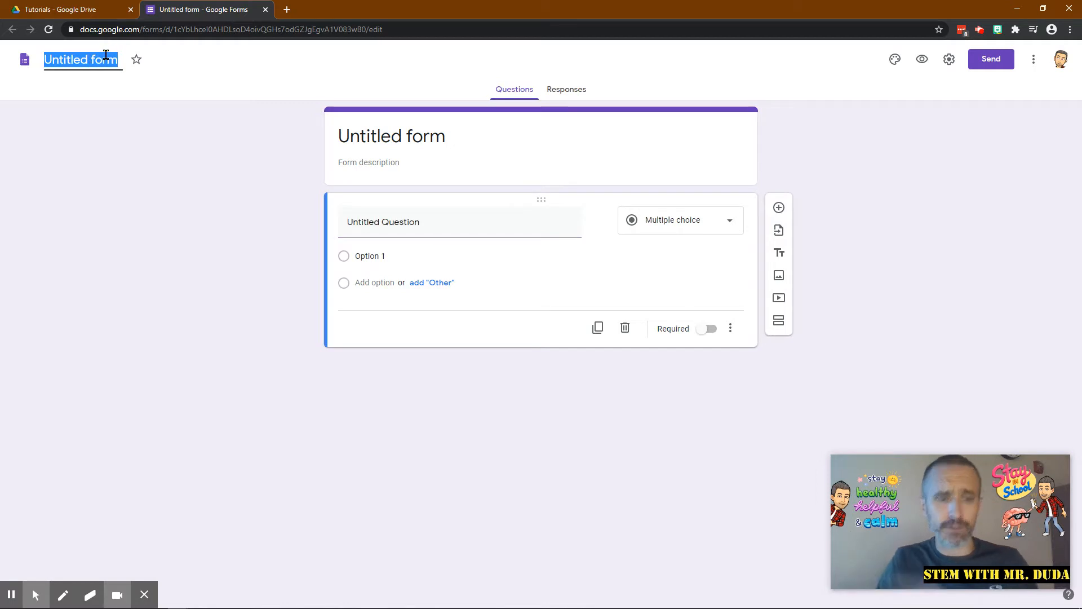
text(Sample)
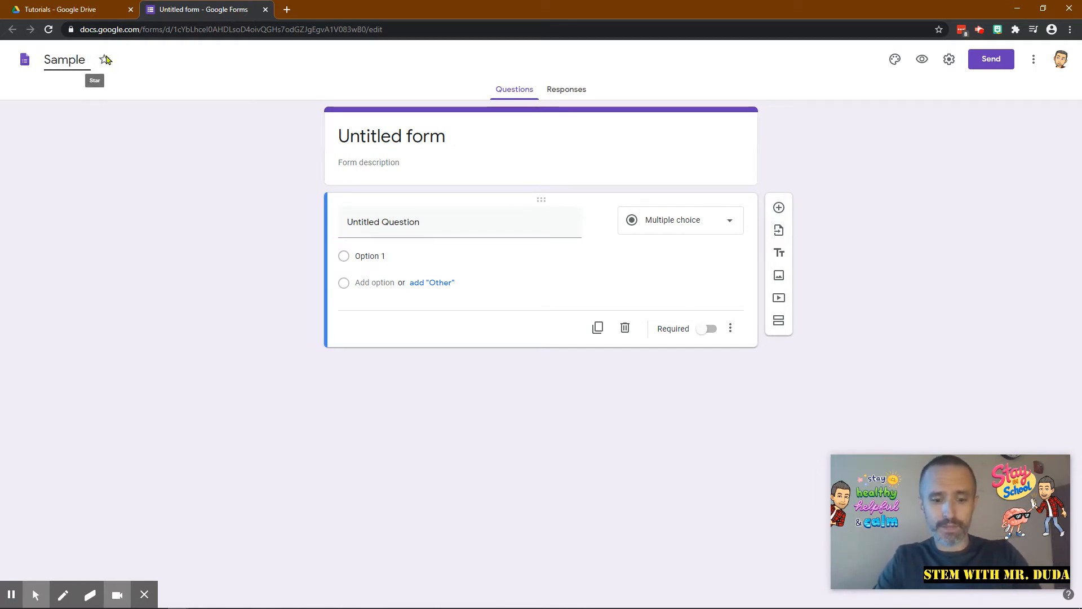
text( Survey to )
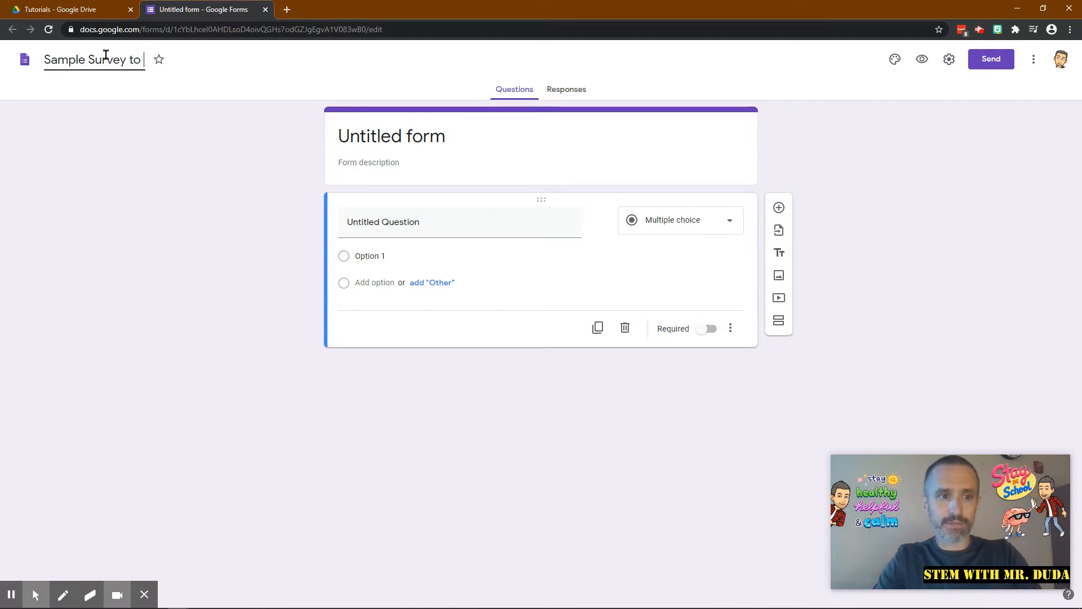
text(Send out t)
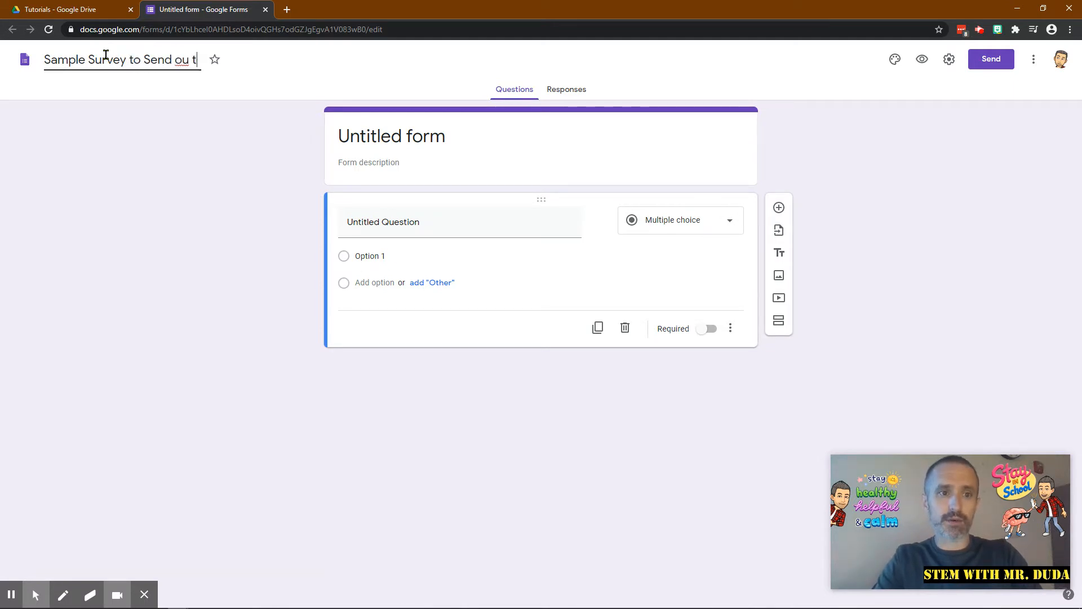
text(o)
key(BackSpace)
key(BackSpace)
key(BackSpace)
text(t to )
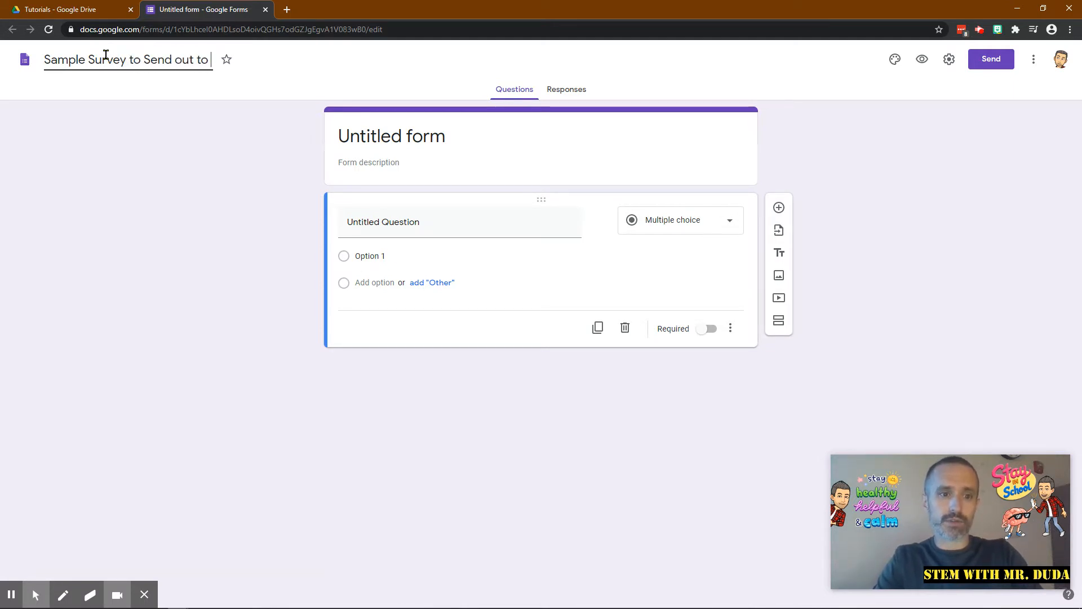
text(other students)
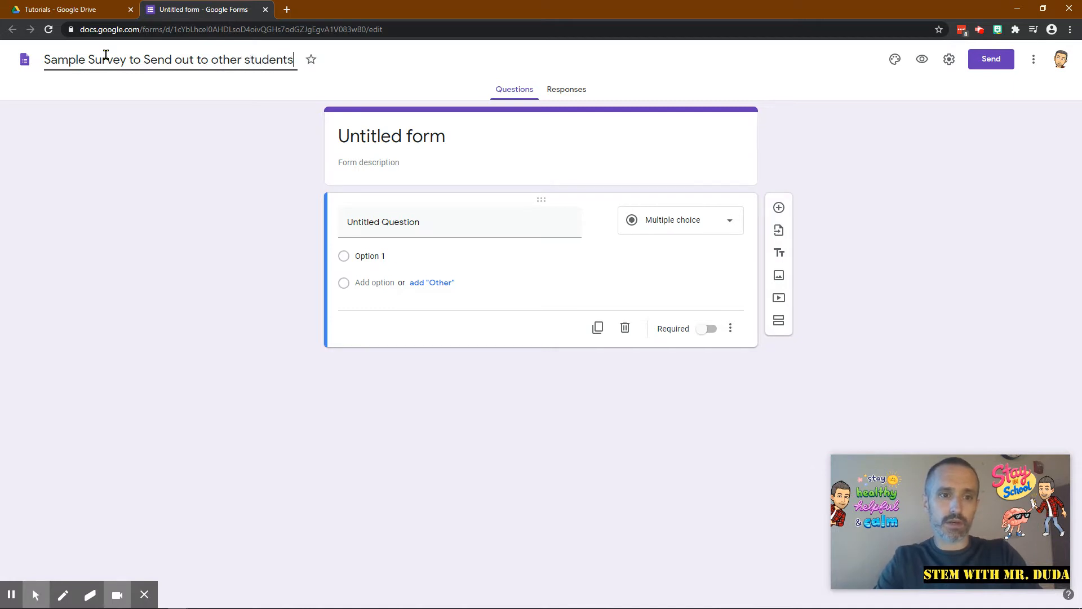
click(194, 152)
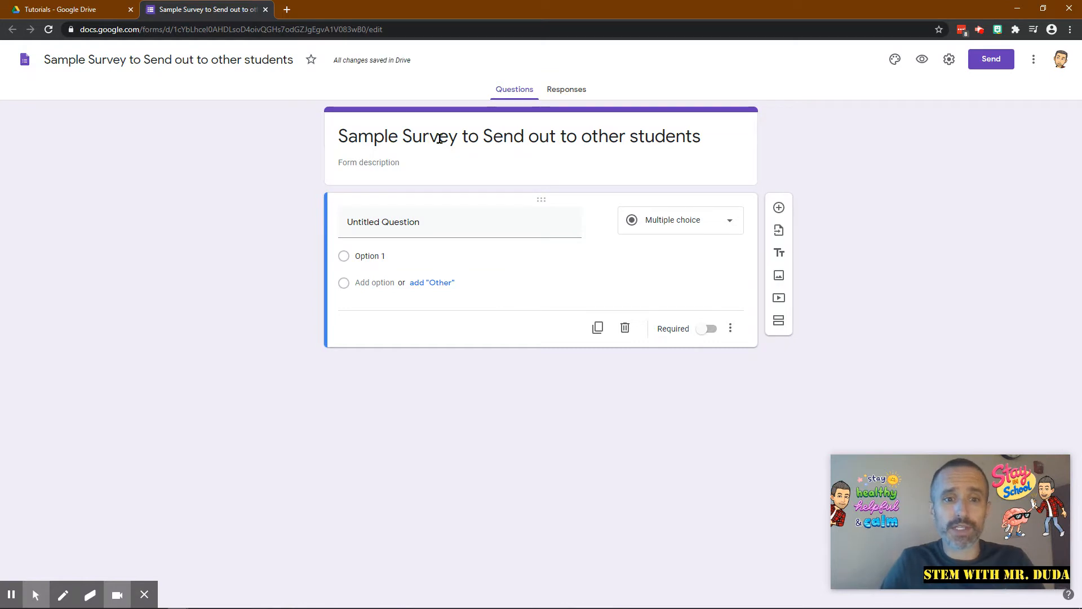
Step: Enter the form description "This is for the tutorial I'm making for my students."
click(394, 160)
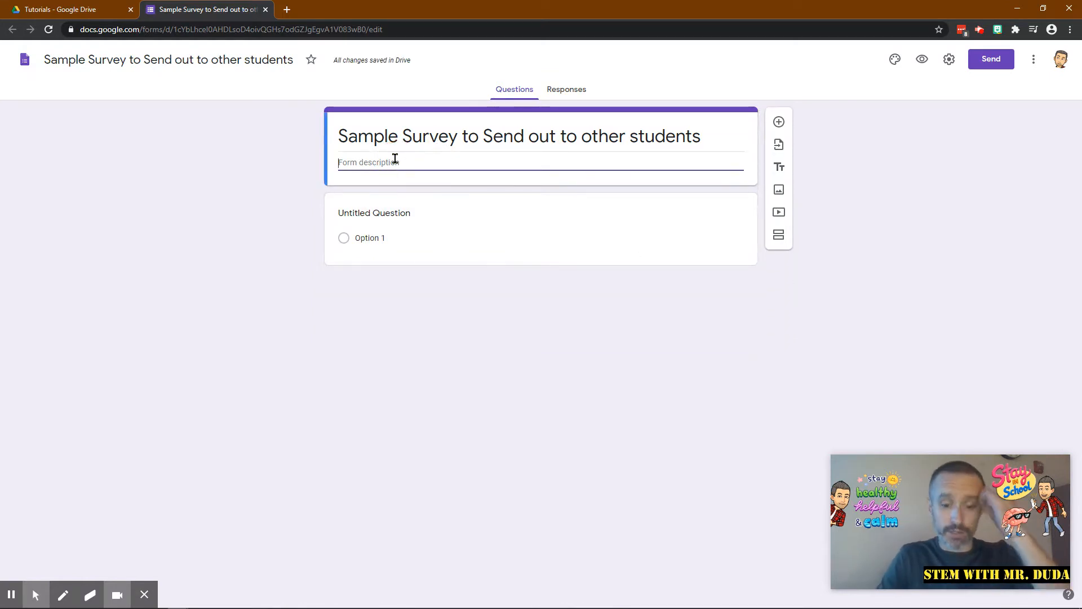
text(This is for the tutori)
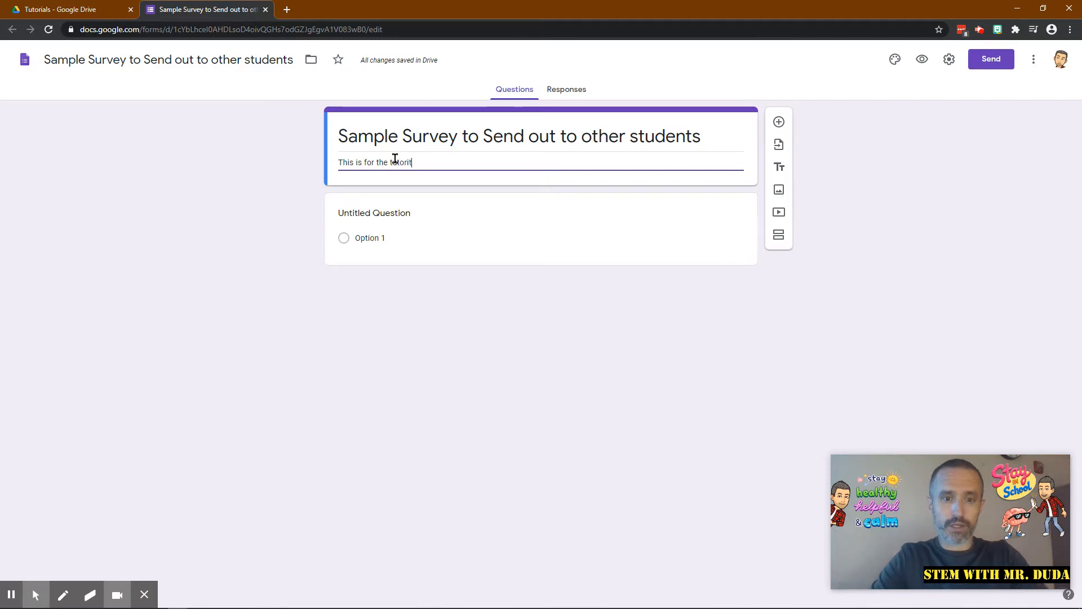
text(al I'm mak)
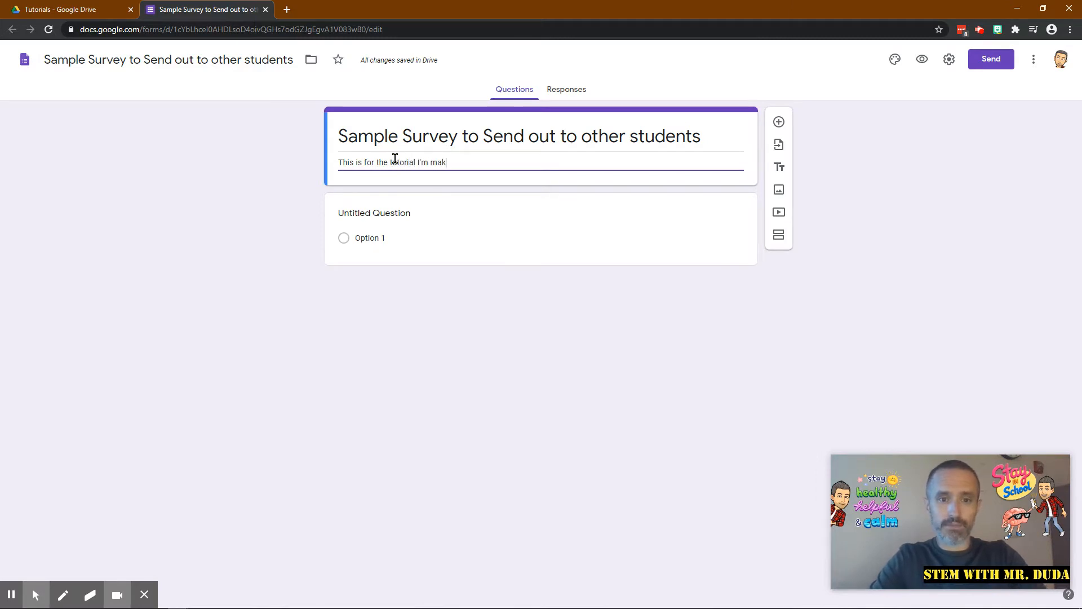
text(ing for my students.)
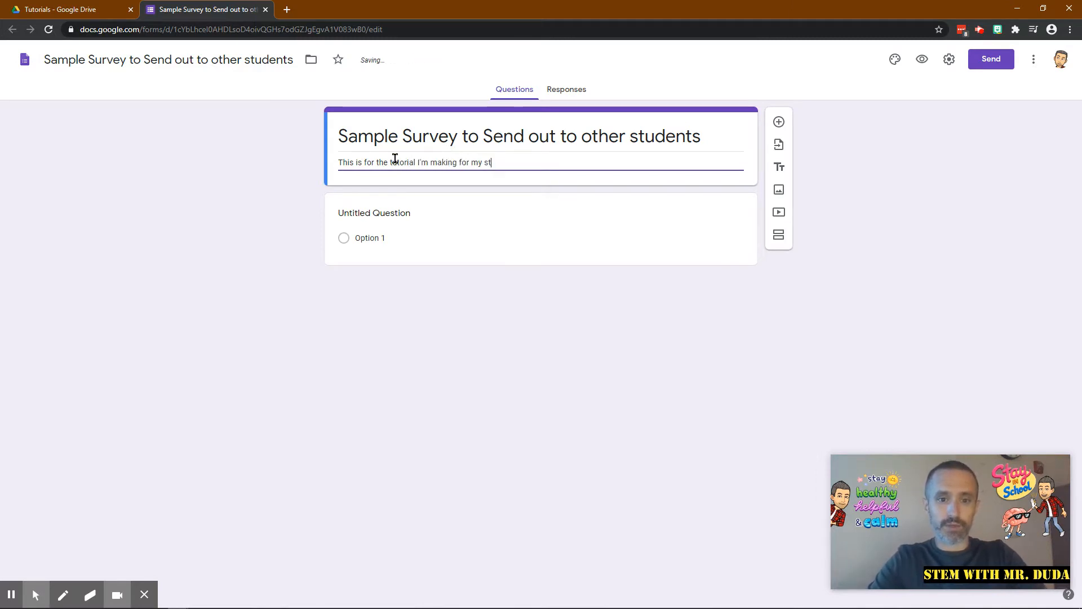
click(202, 240)
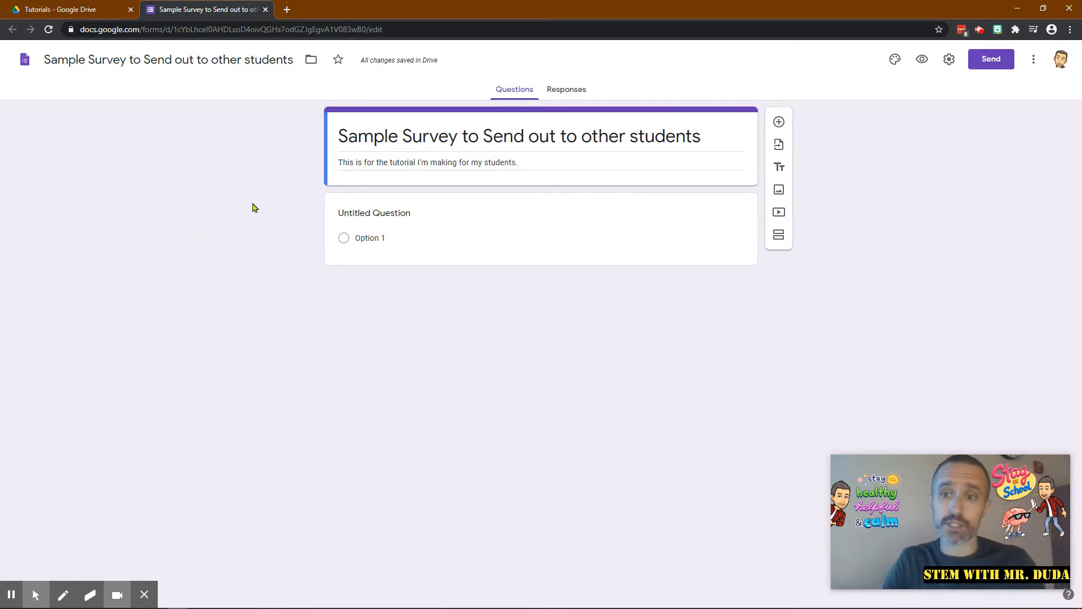
Step: Save form settings that collect email addresses, limit to 1 response, and let respondents edit after submit and see summary charts and text responses
click(949, 61)
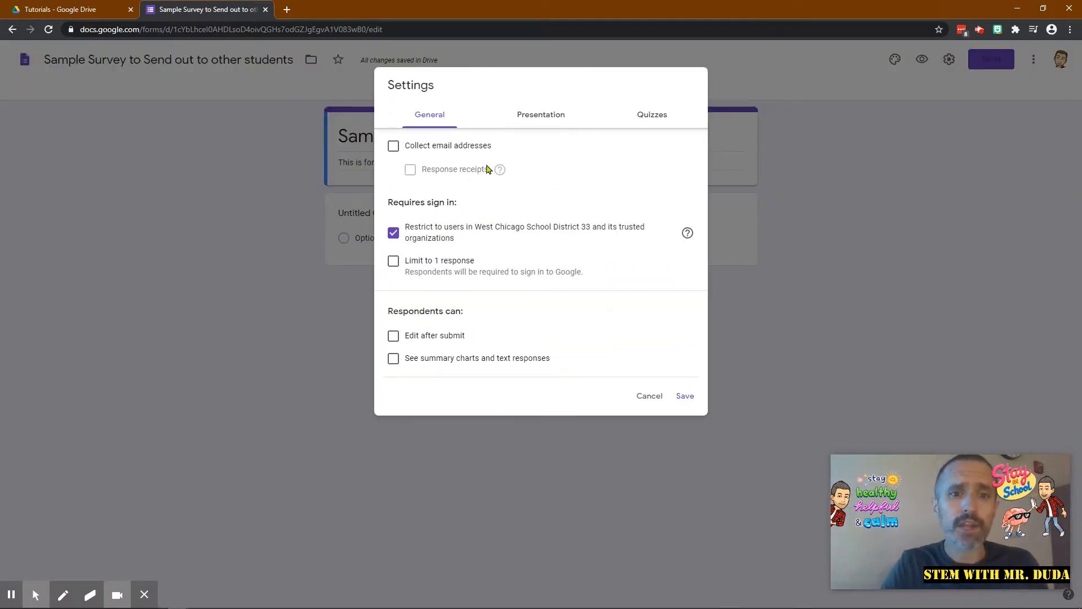
click(475, 147)
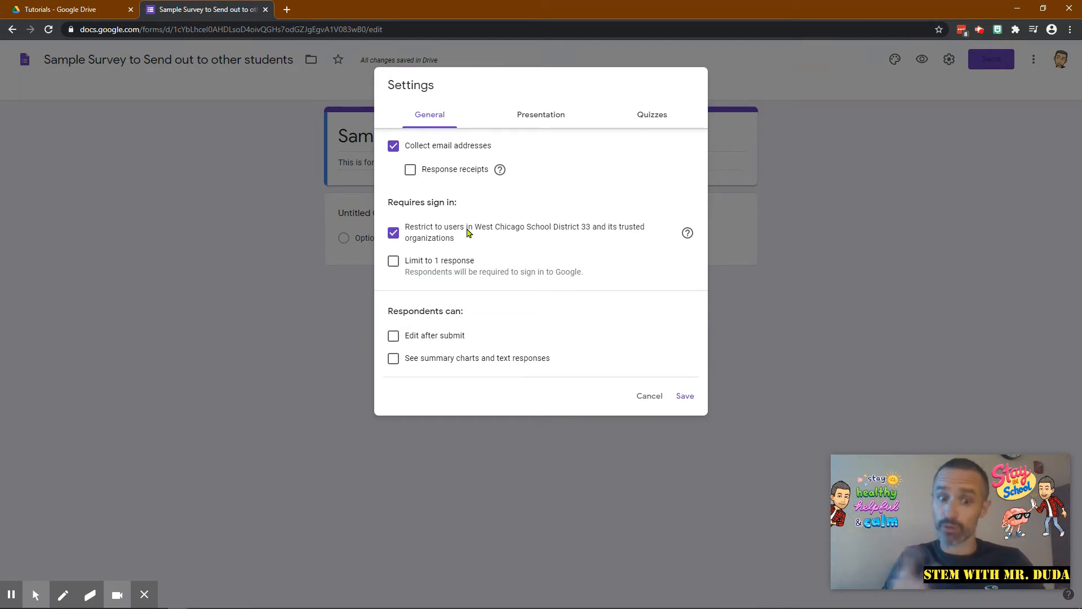
click(398, 263)
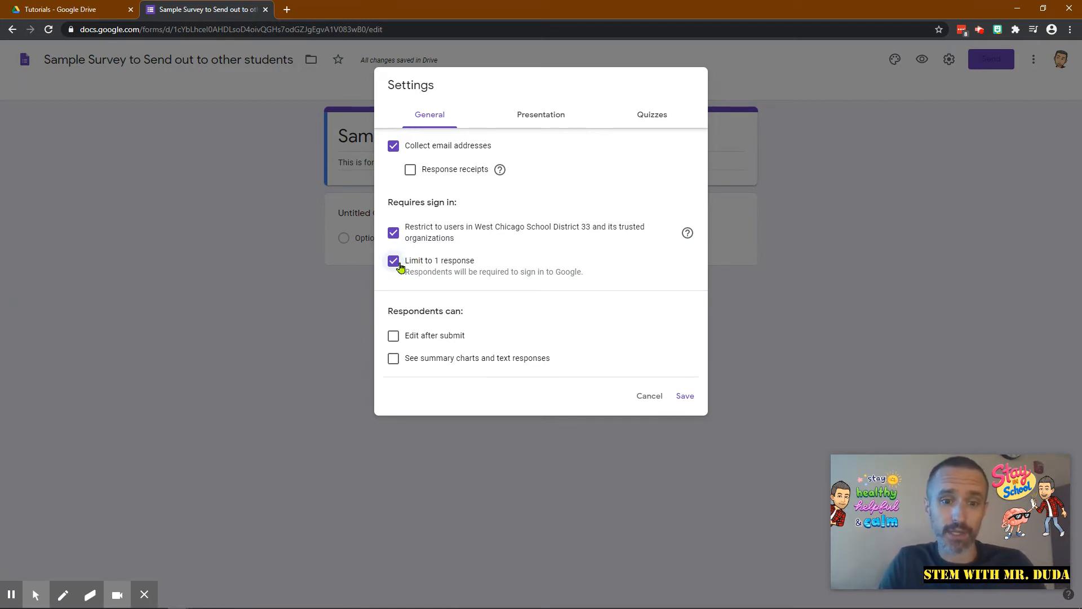
click(394, 339)
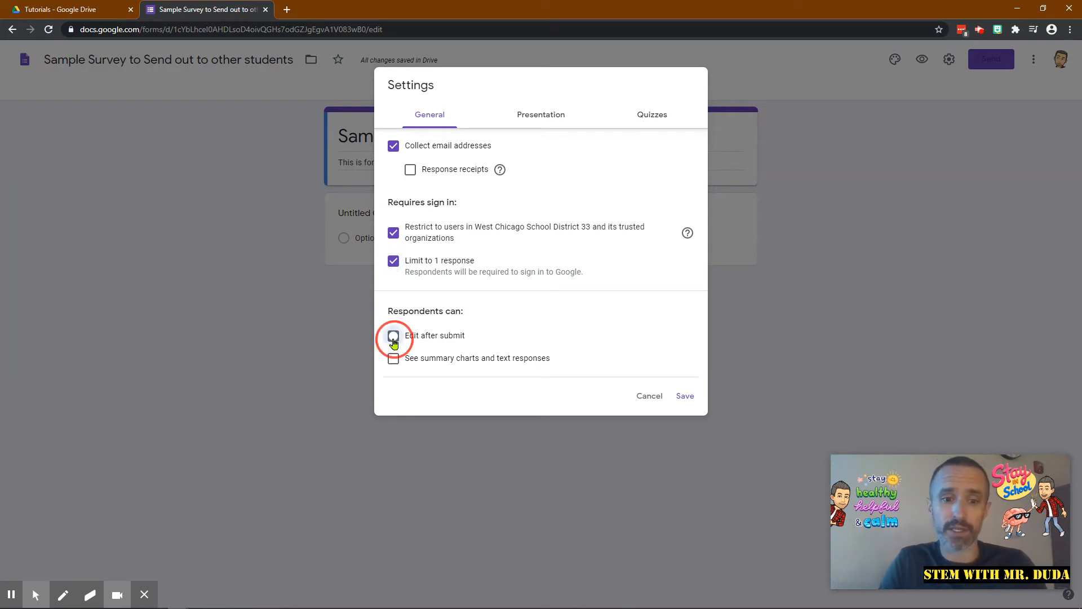
click(394, 360)
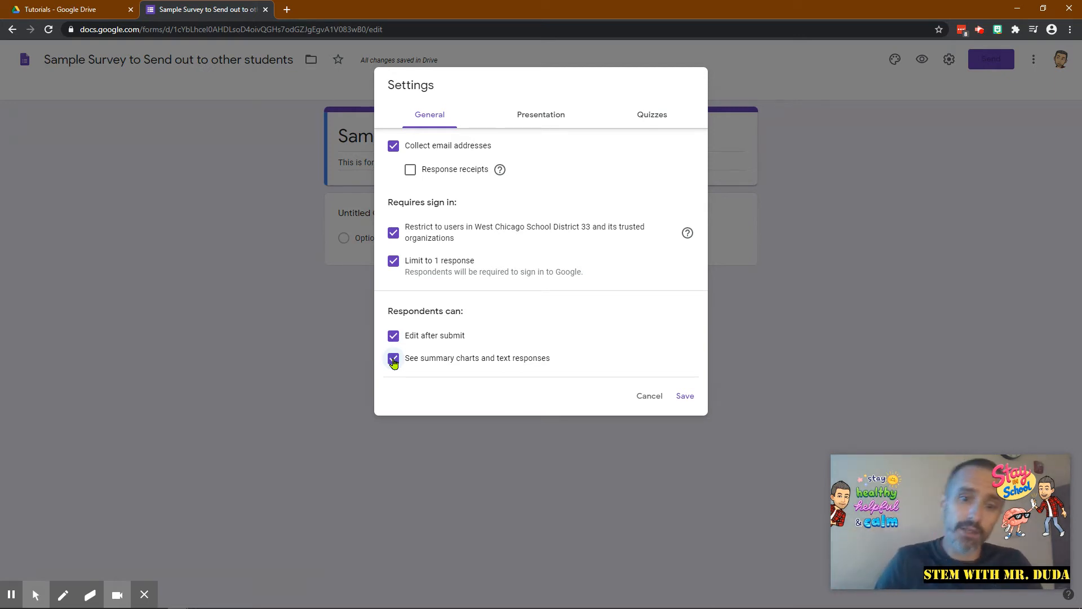
click(650, 119)
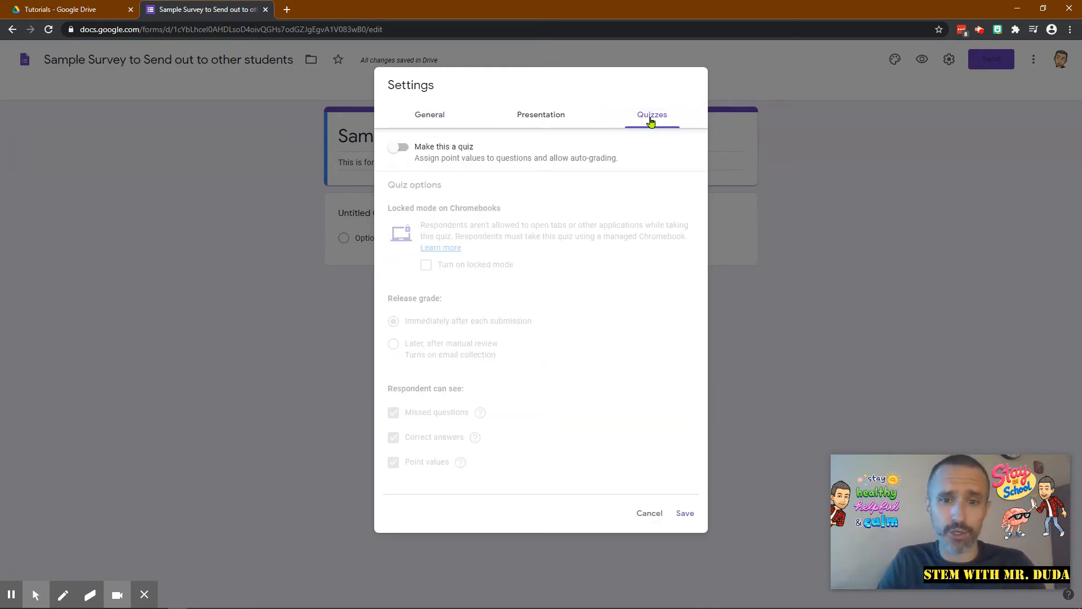
click(443, 117)
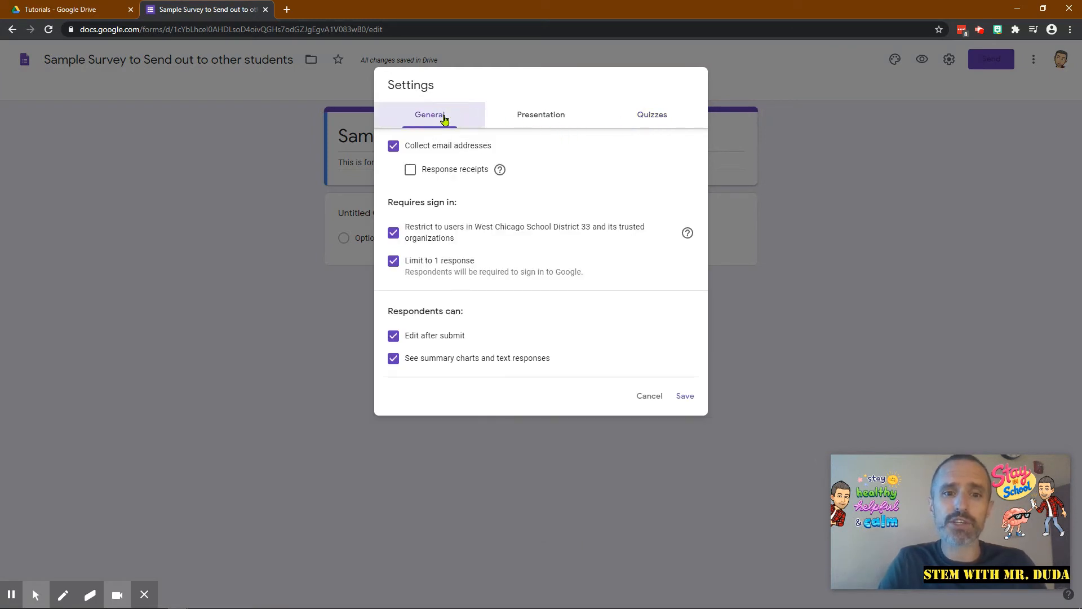
click(684, 395)
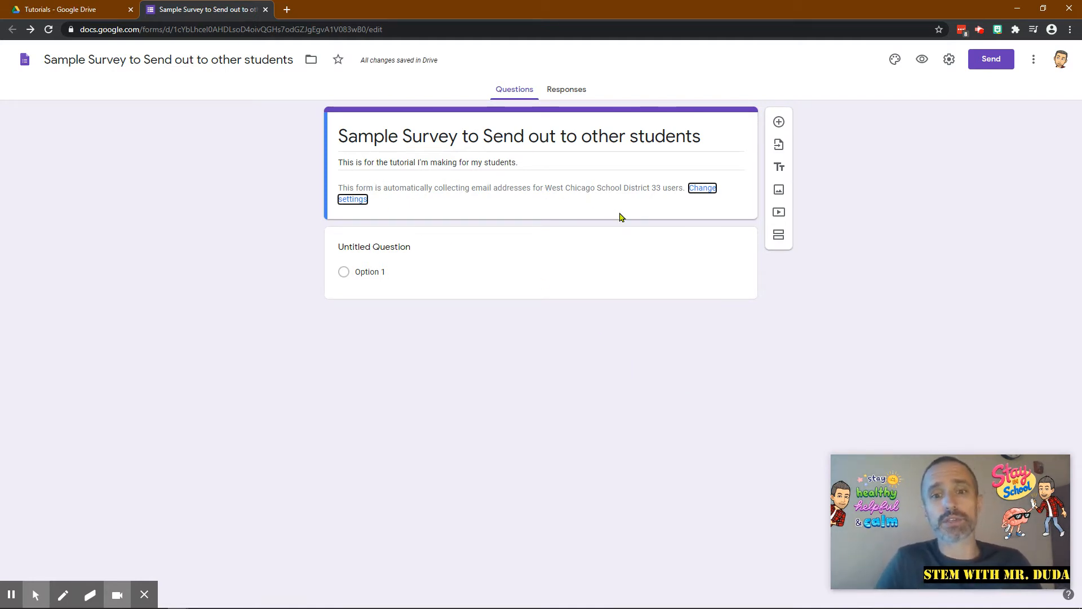
Step: Keep the untitled first question as Multiple choice and make it required
click(396, 243)
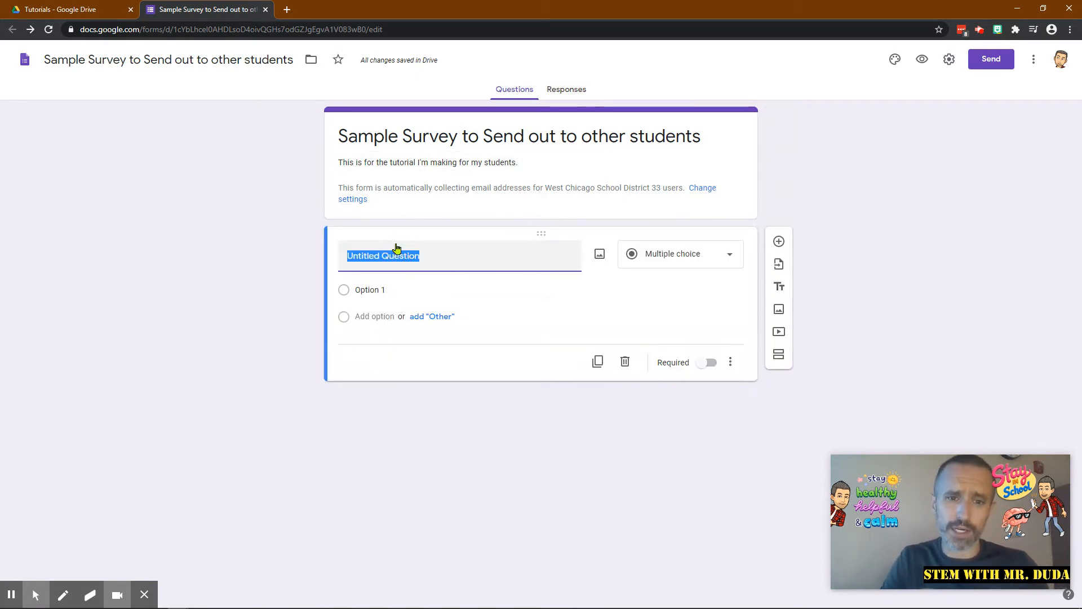
click(660, 257)
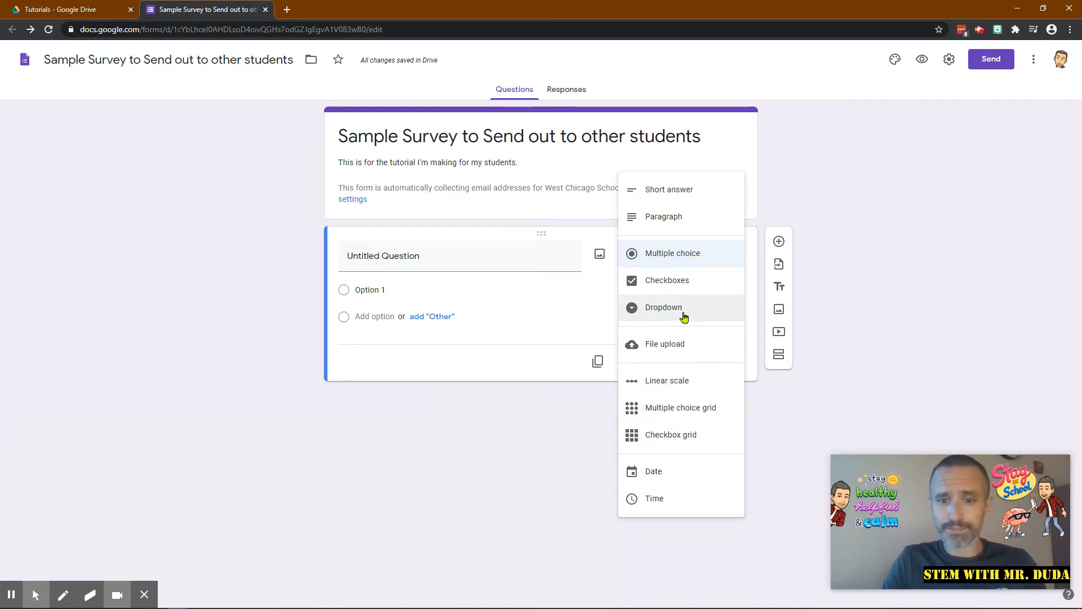
click(657, 257)
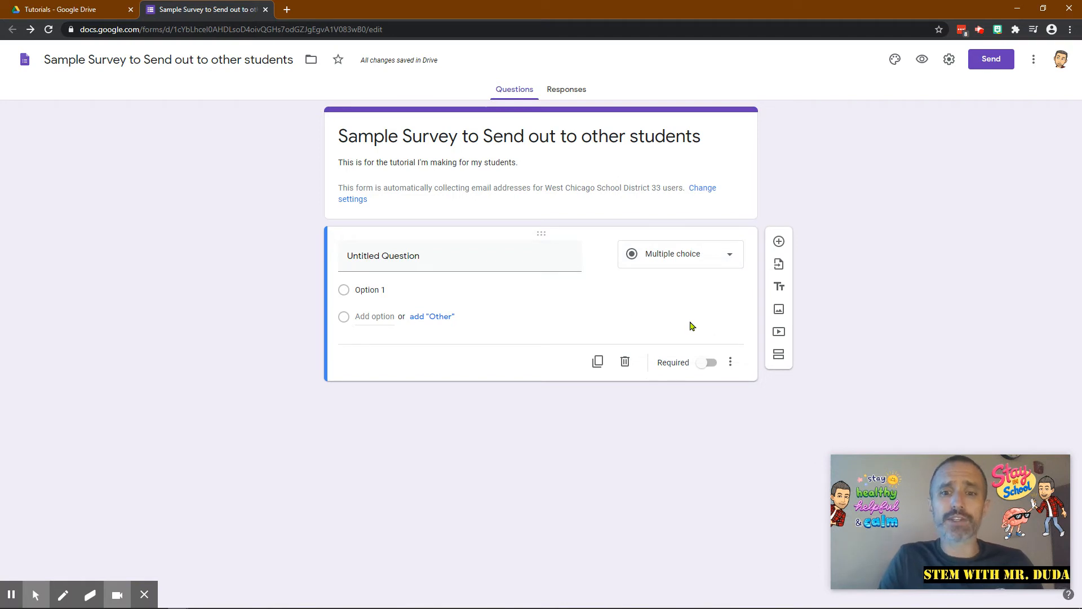
click(707, 363)
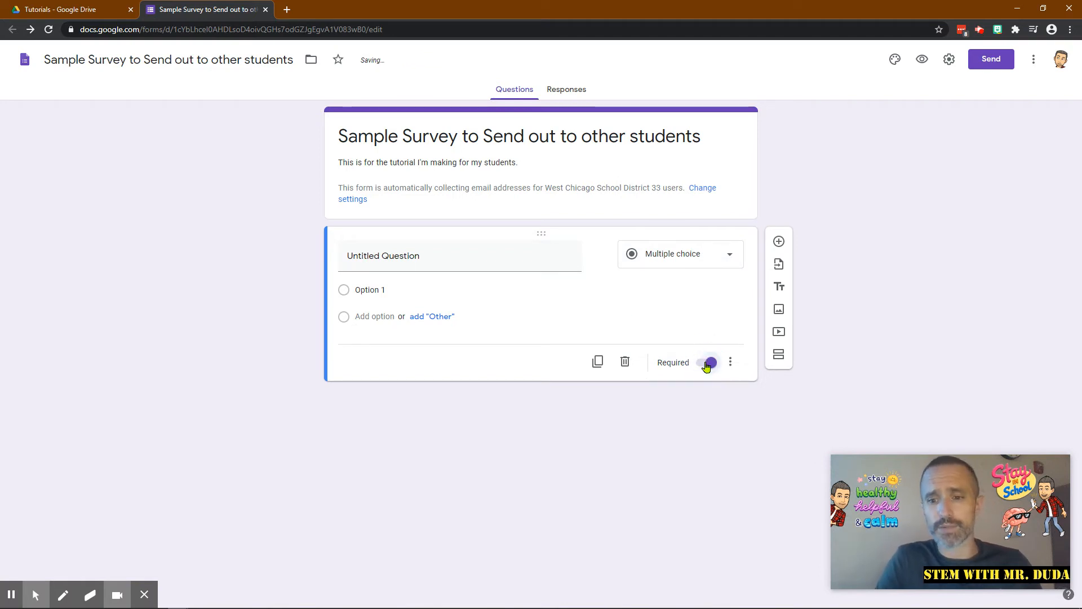
Step: Set the first question's text to "Which video game system is better?"
click(499, 259)
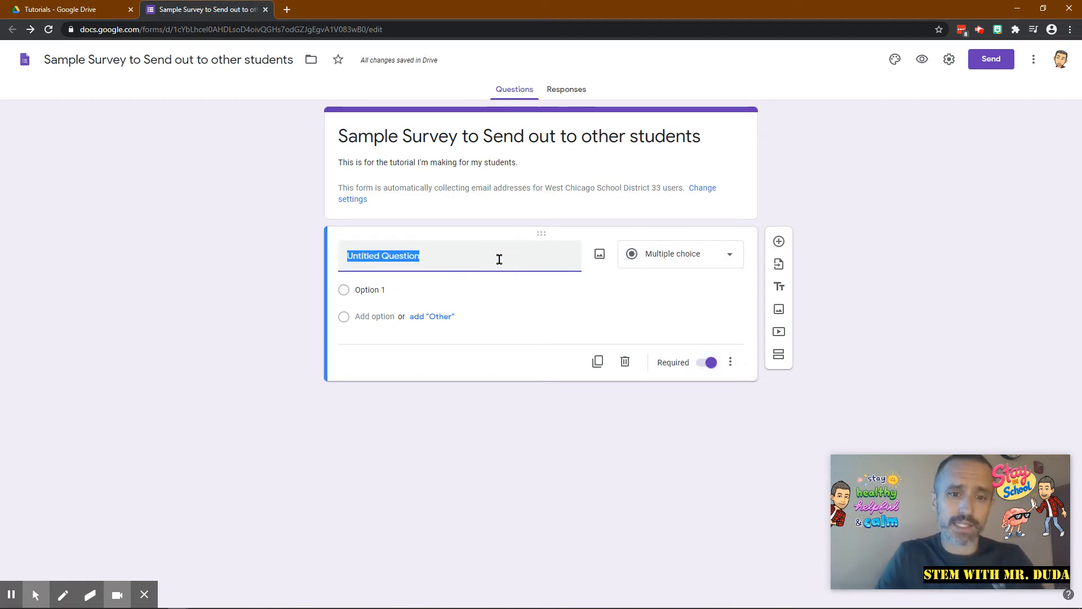
text(Which )
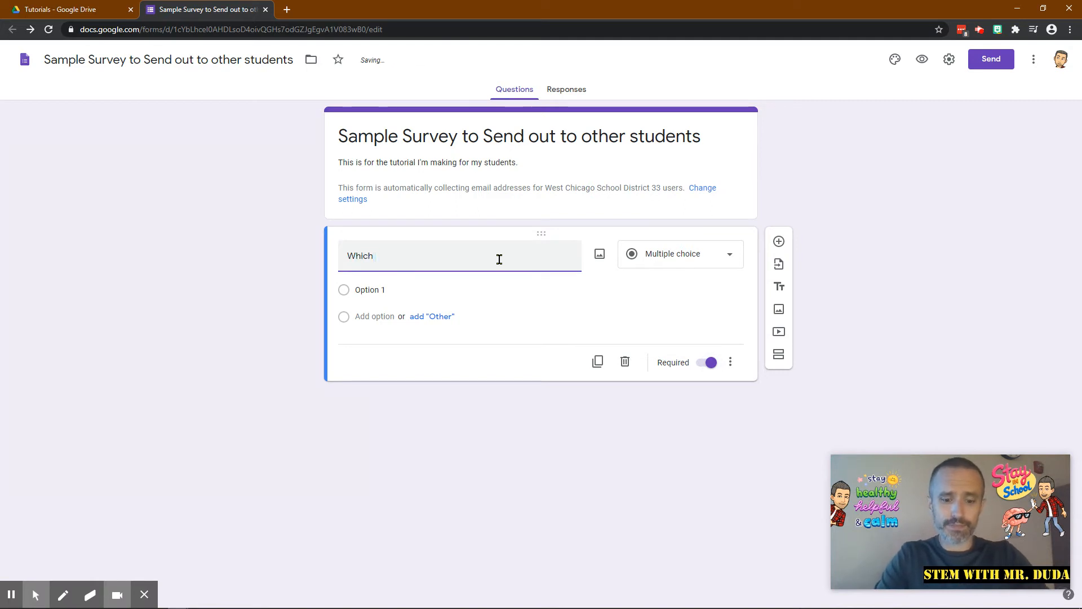
text(Video Game S)
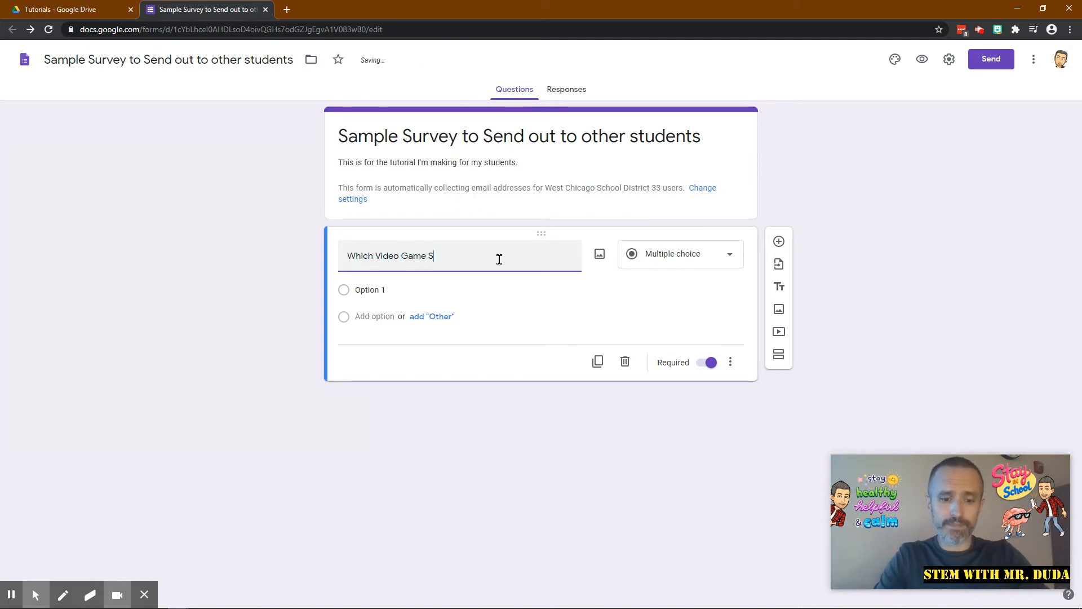
text(ystem is Be)
key(BackSpace)
key(BackSpace)
key(BackSpace)
key(BackSpace)
key(BackSpace)
key(BackSpace)
key(BackSpace)
key(BackSpace)
key(BackSpace)
key(BackSpace)
key(BackSpace)
key(BackSpace)
key(BackSpace)
key(BackSpace)
key(BackSpace)
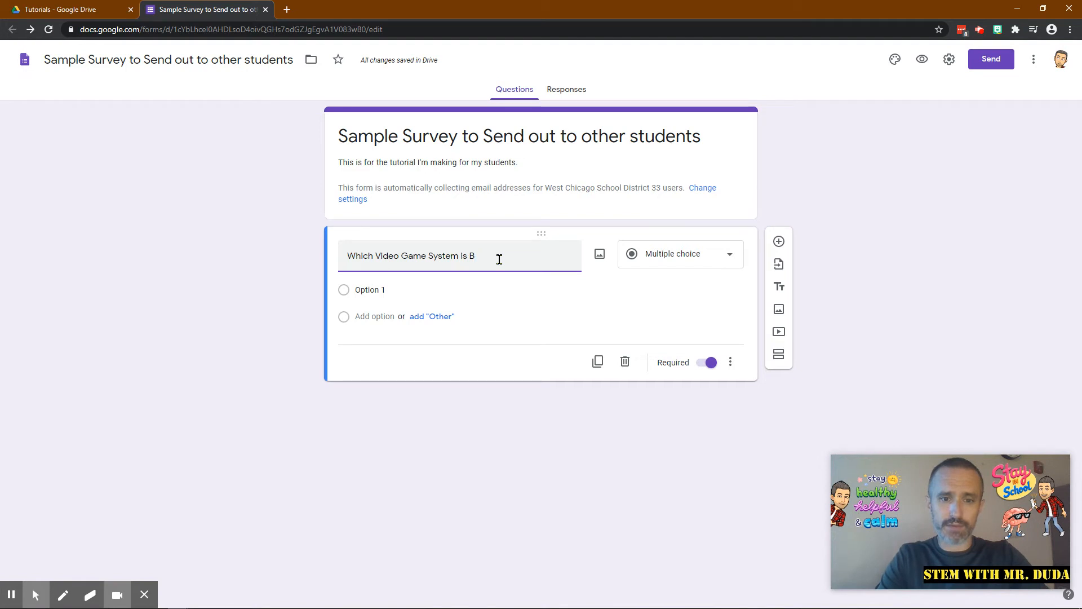
key(BackSpace)
key(BackSpace)
key(BackSpace)
key(BackSpace)
key(BackSpace)
key(BackSpace)
key(BackSpace)
key(BackSpace)
key(BackSpace)
text(vid)
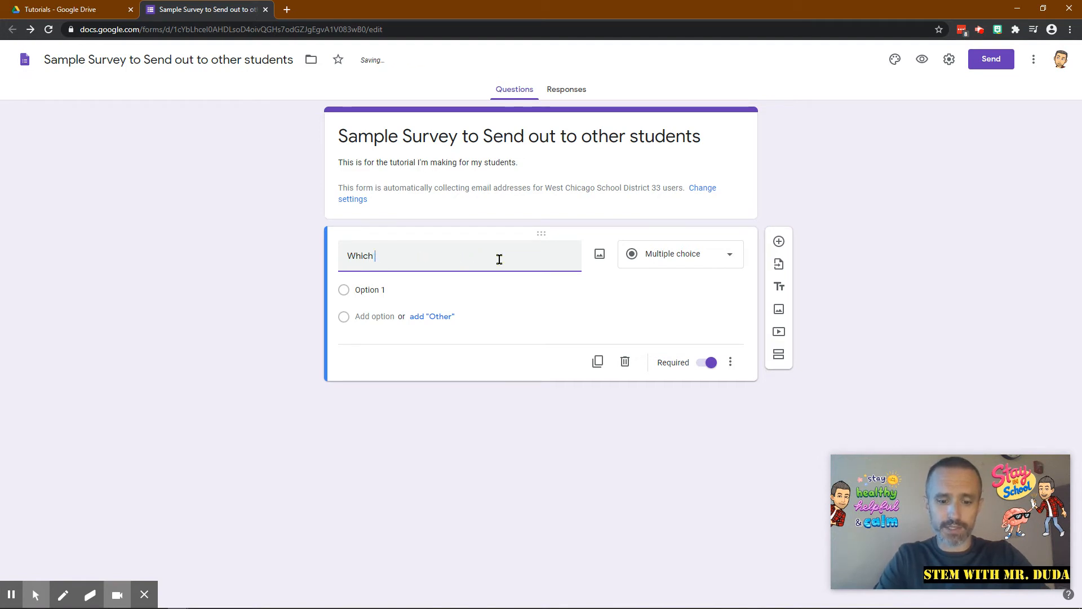
text(eo game system i)
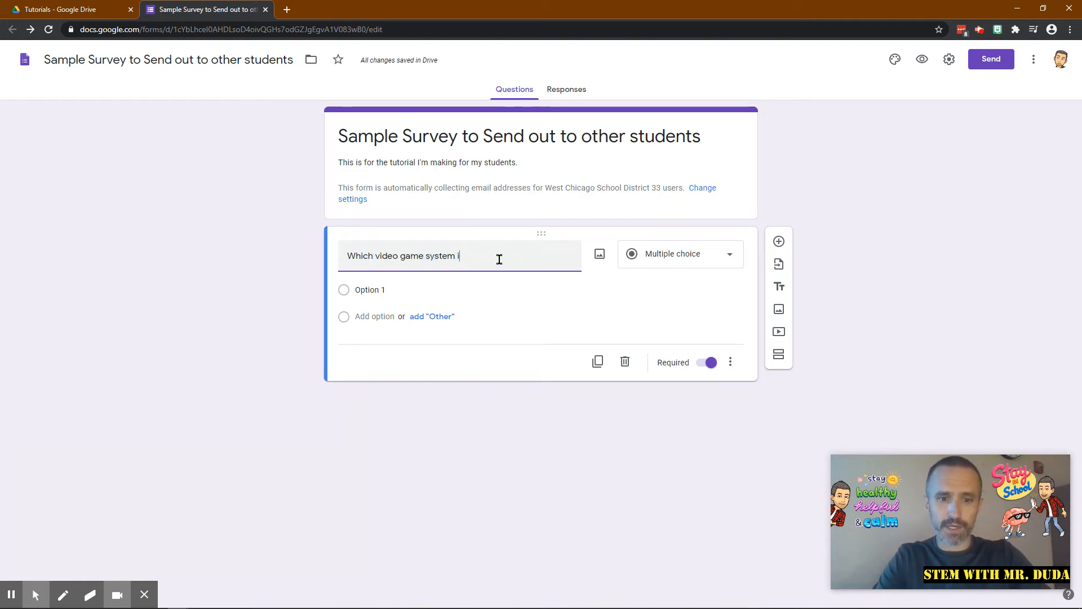
text(s better?)
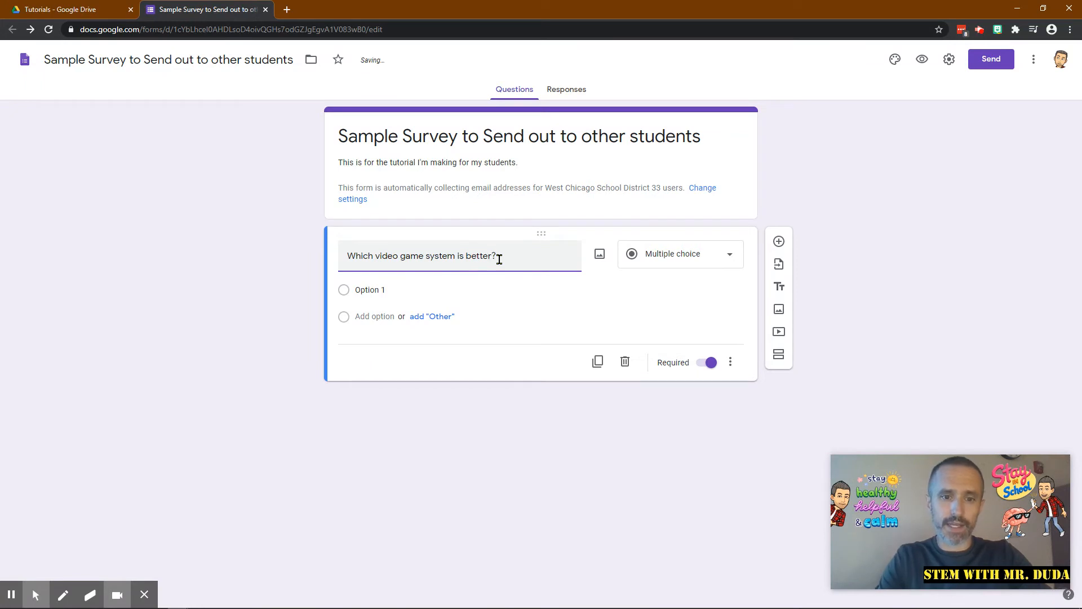
Step: Enter "Xbox" and "Playstation" as the first two answer options of the video game system question
key(Tab)
key(Tab)
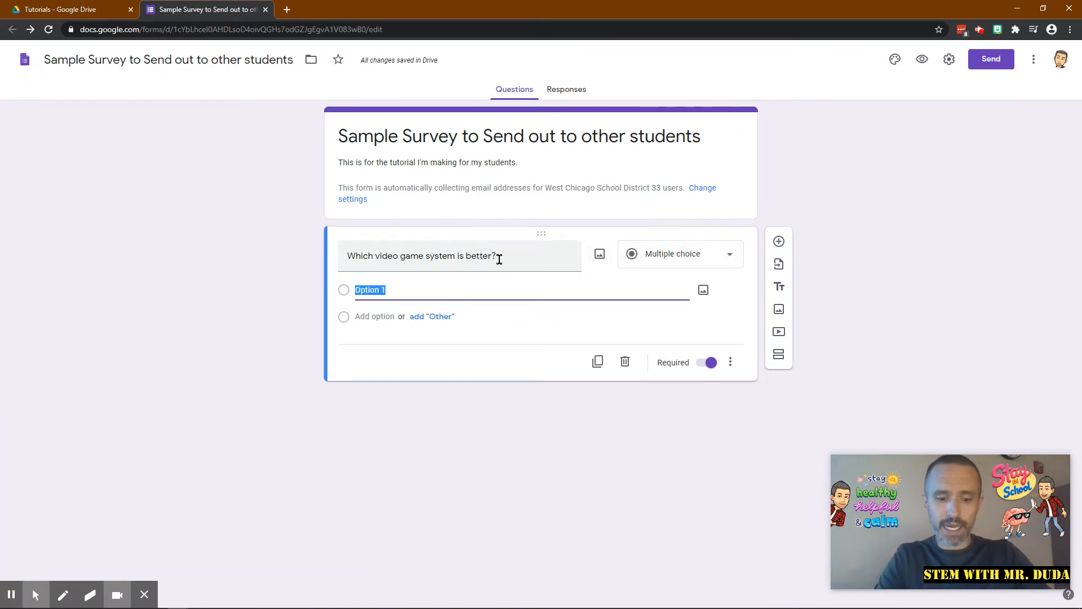
text(Xbox)
key(Tab)
key(Tab)
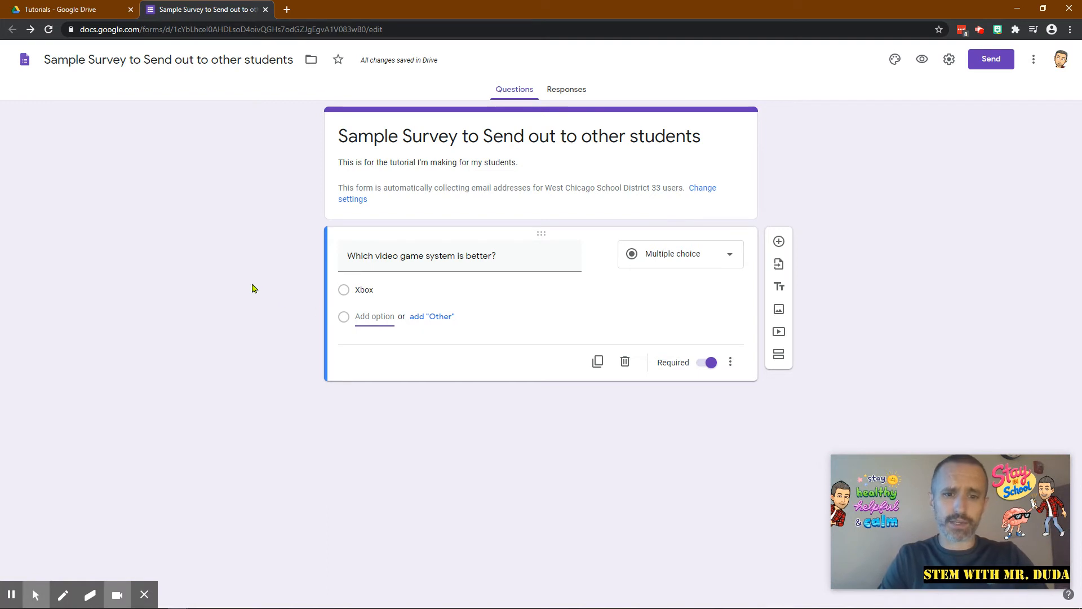
text(Plays)
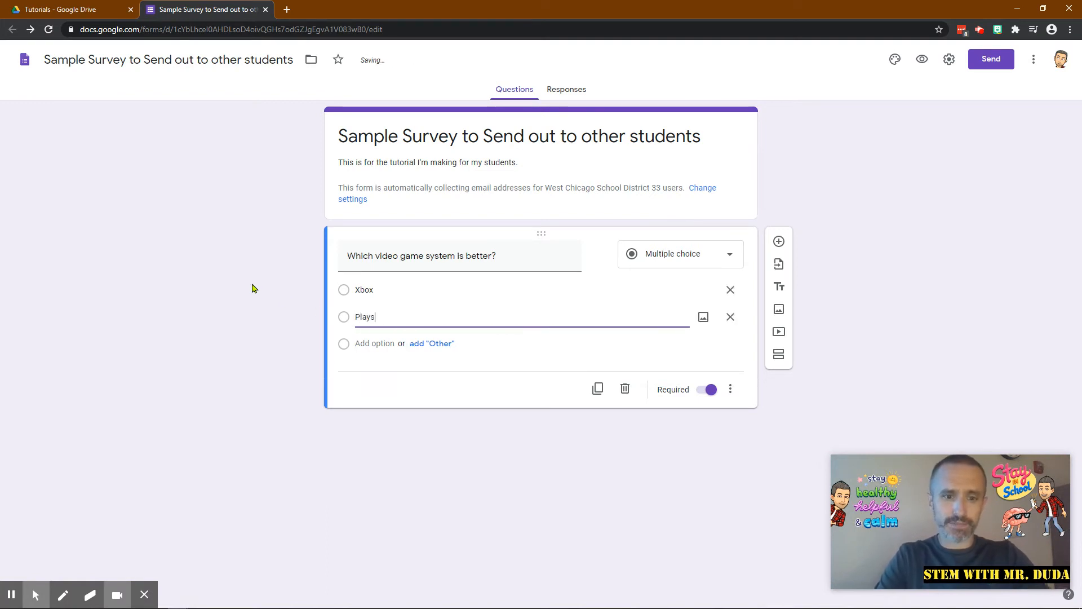
text(tation)
Step: Add "Stadia" and "PC" as the third and fourth answer options of the question
key(Tab)
key(Tab)
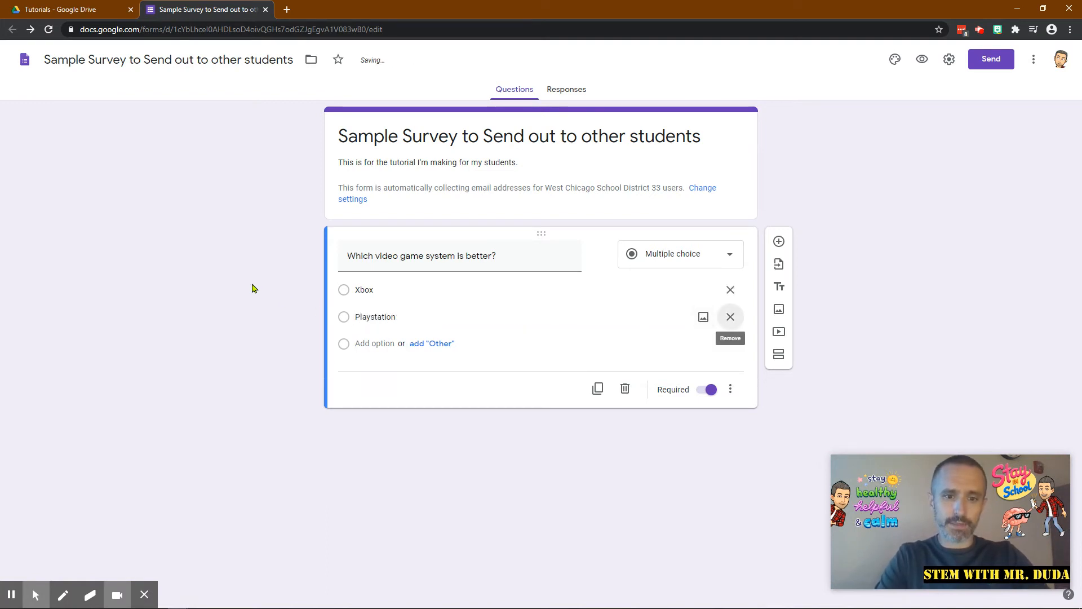
key(Tab)
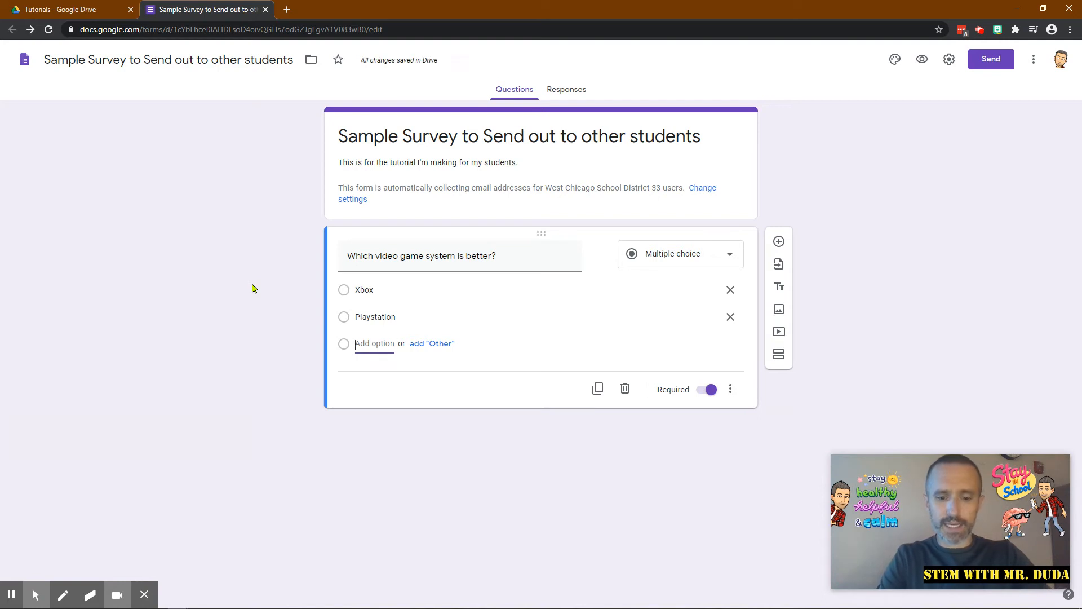
text(Stadia)
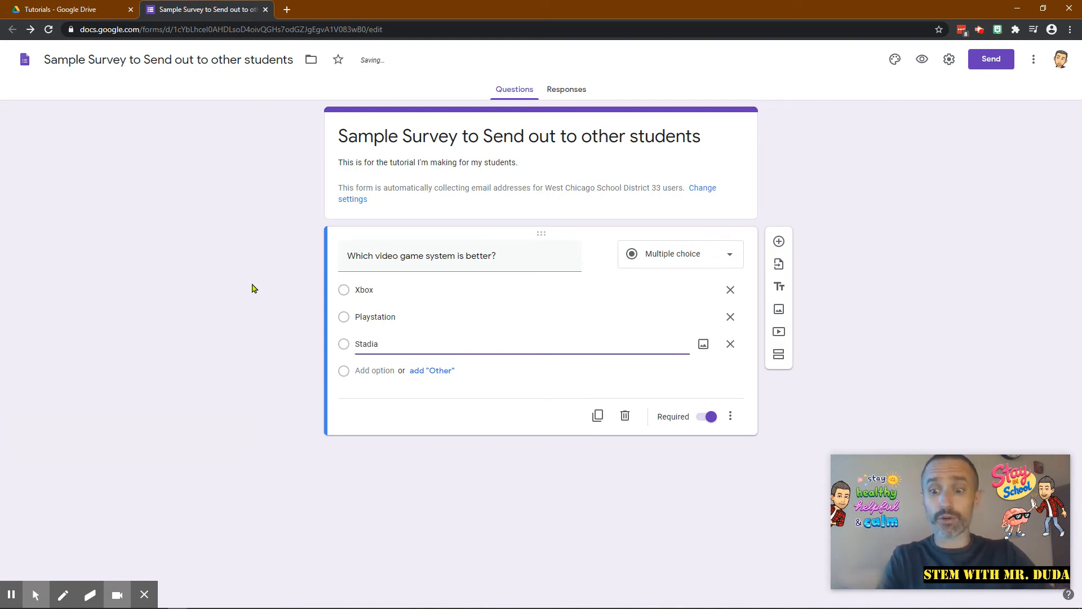
key(Tab)
key(Tab)
key(Tab)
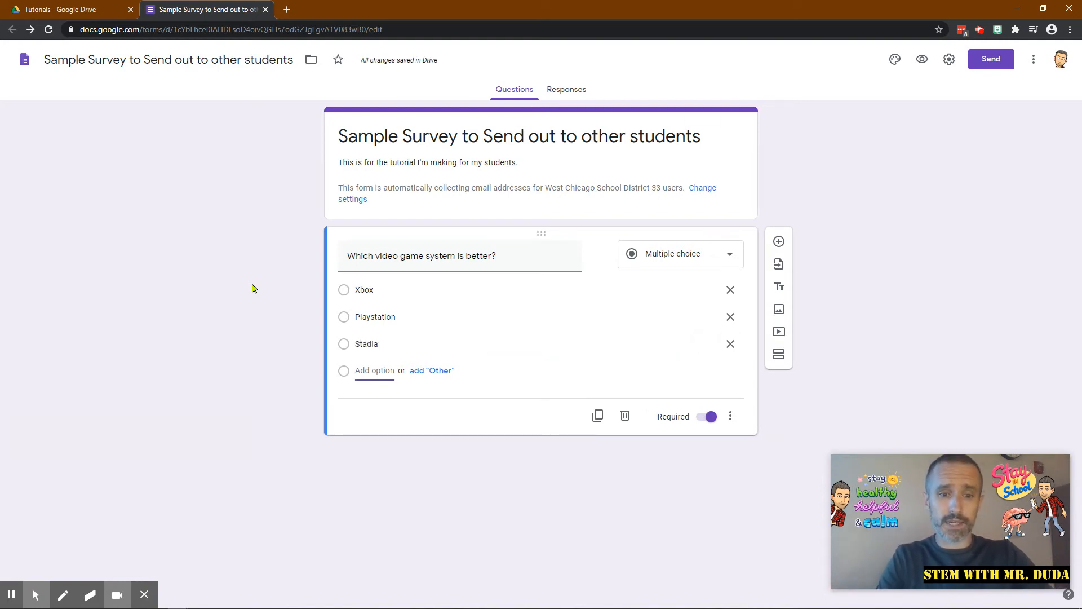
text(PC)
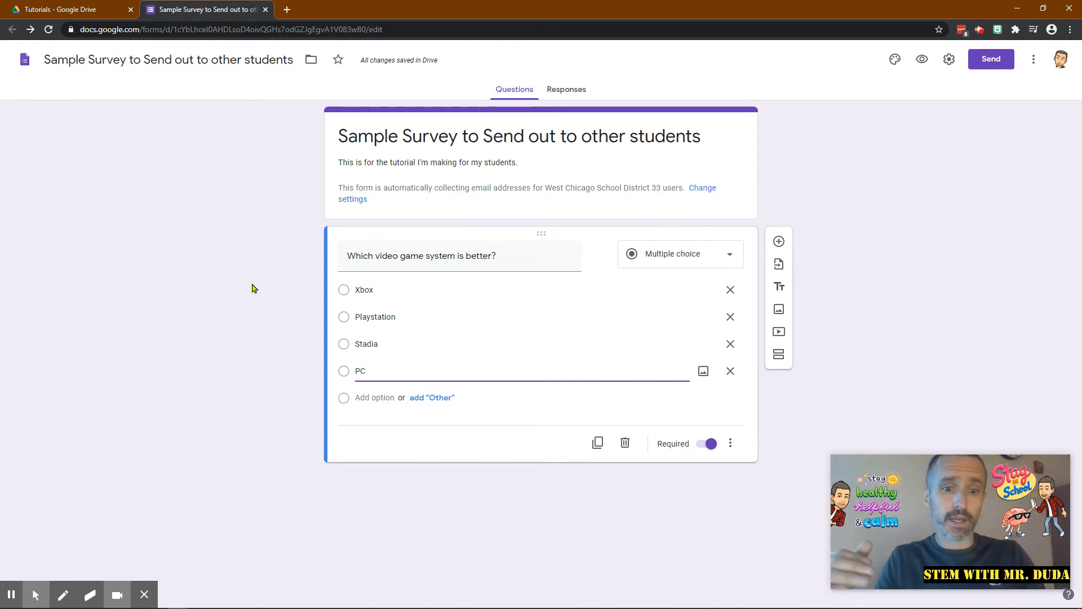
Step: Add "Nintendo Switch" as the fifth answer option of the question
key(Tab)
key(Tab)
key(Tab)
text(Nintendo)
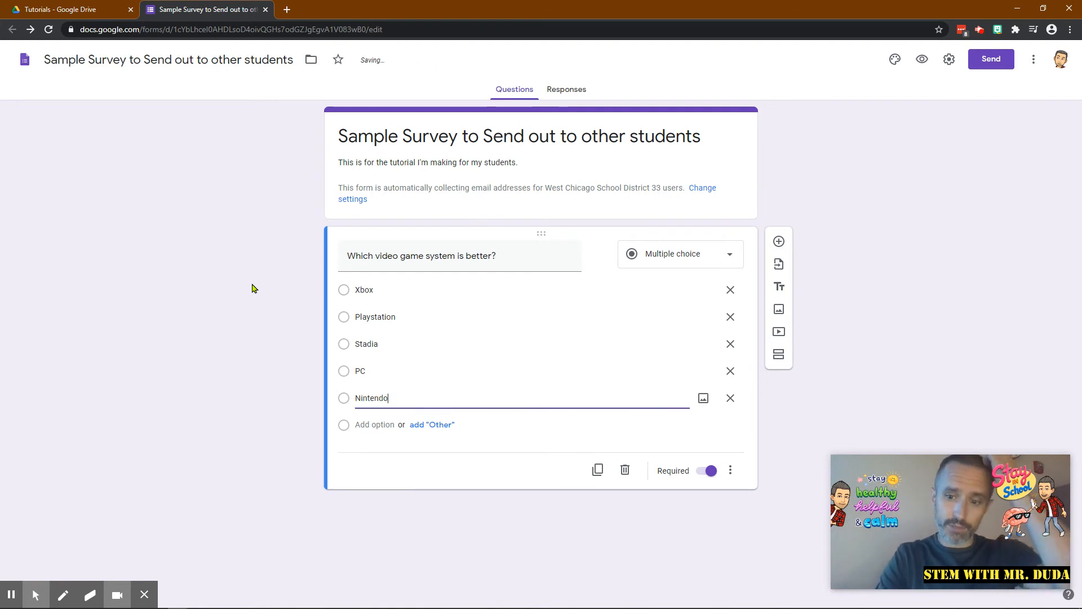
text( Swit)
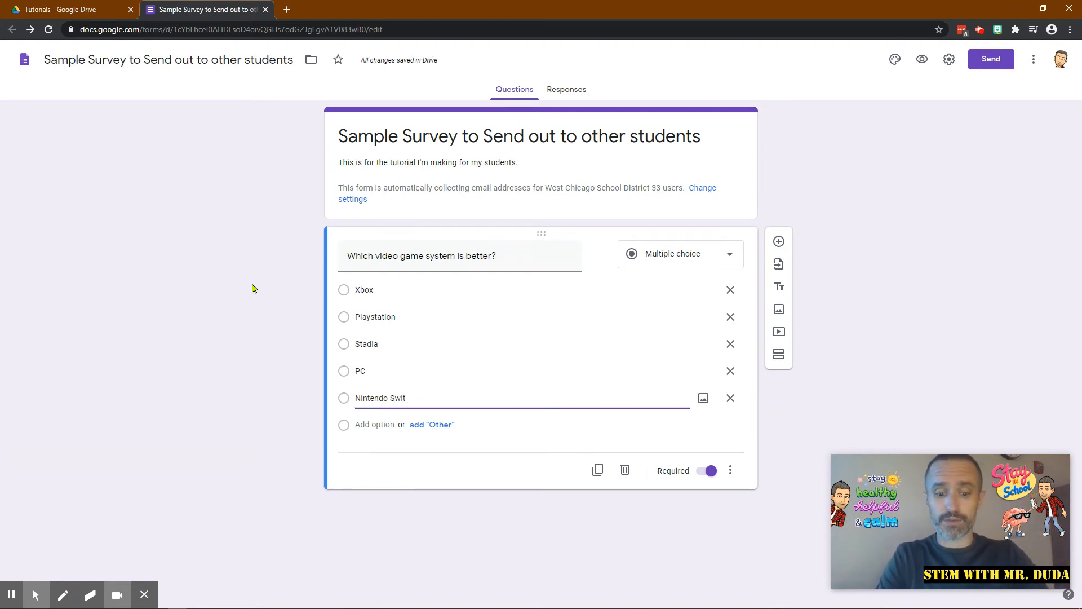
text(ch)
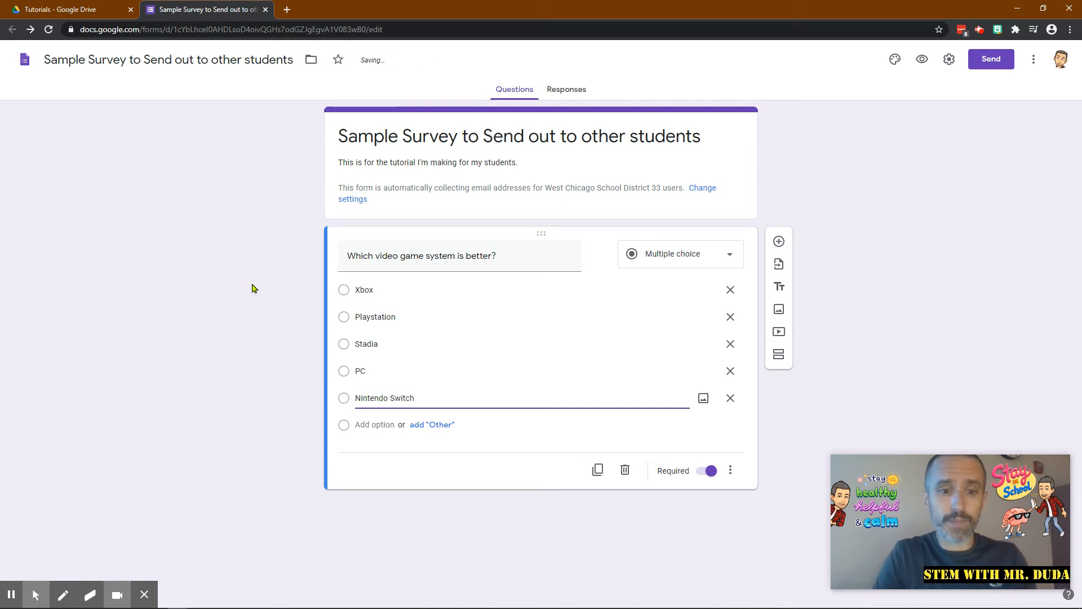
click(730, 470)
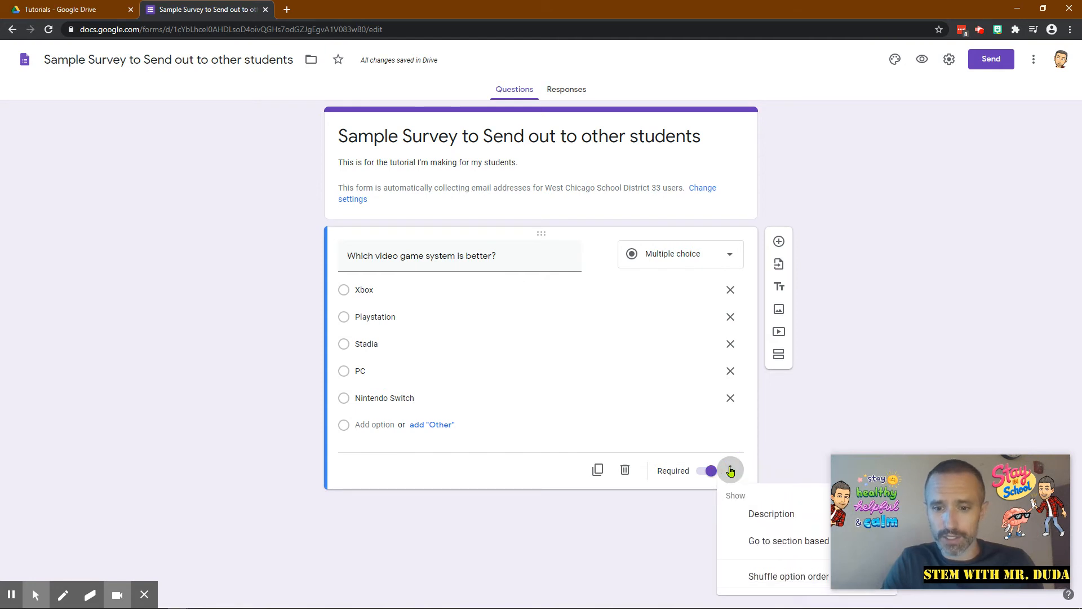
click(730, 469)
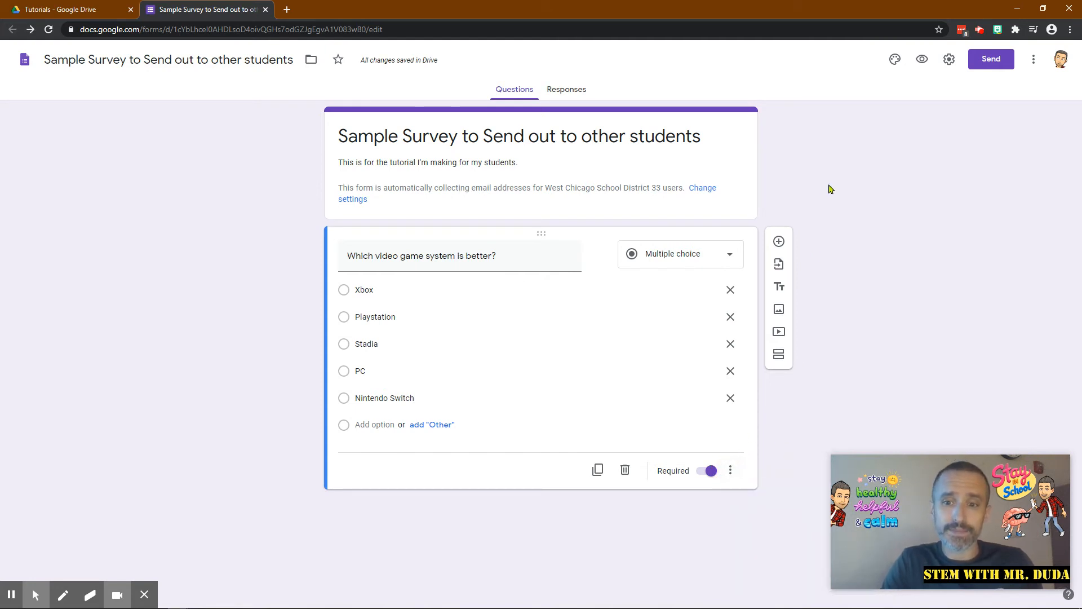
Step: Add a second multiple-choice question below the video game system question and make it required
click(779, 241)
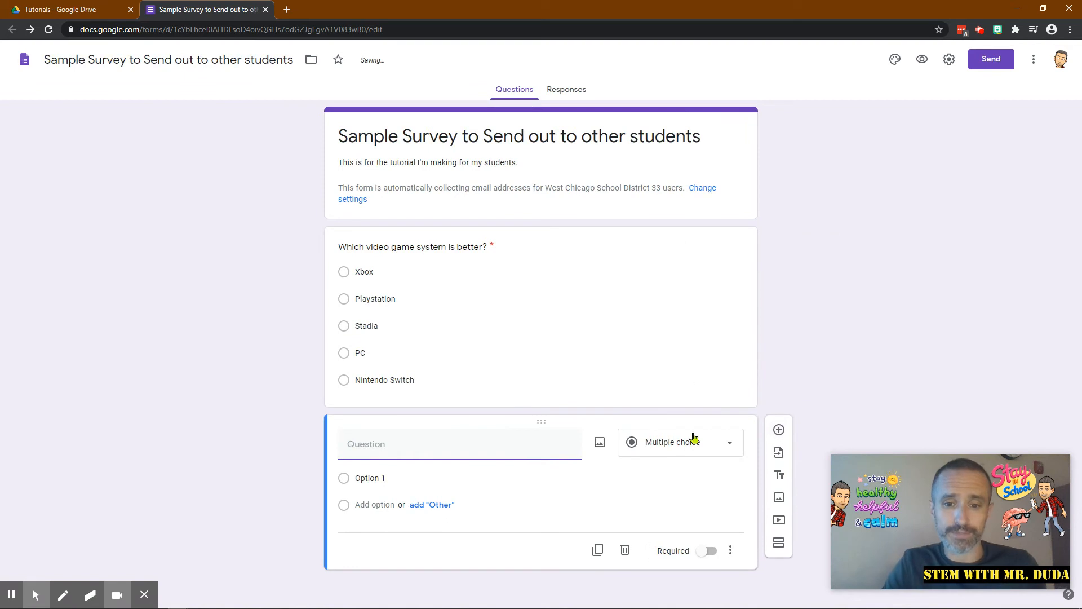
click(520, 454)
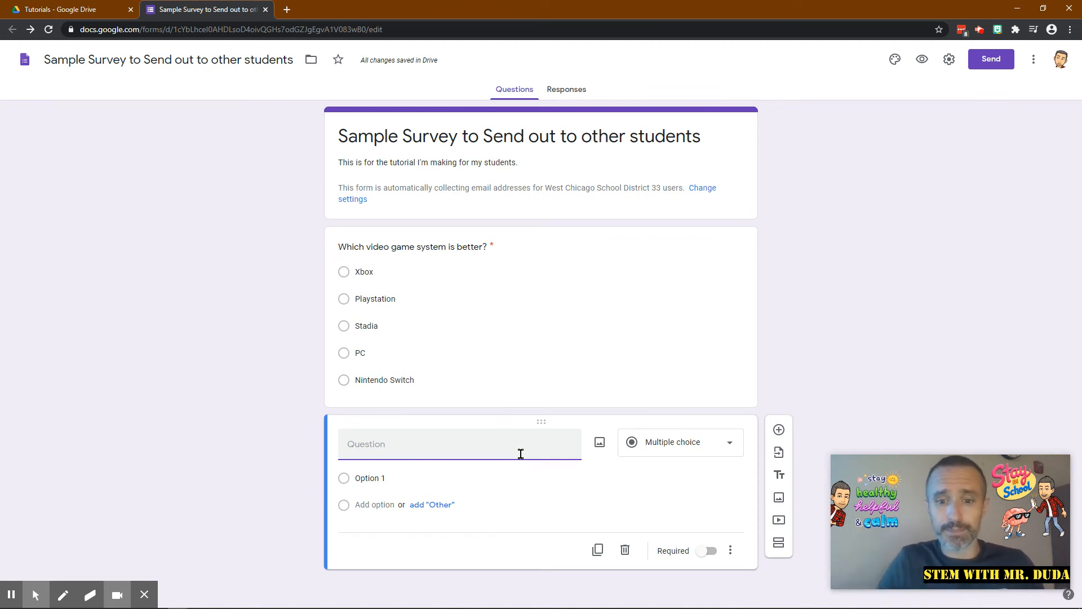
click(708, 551)
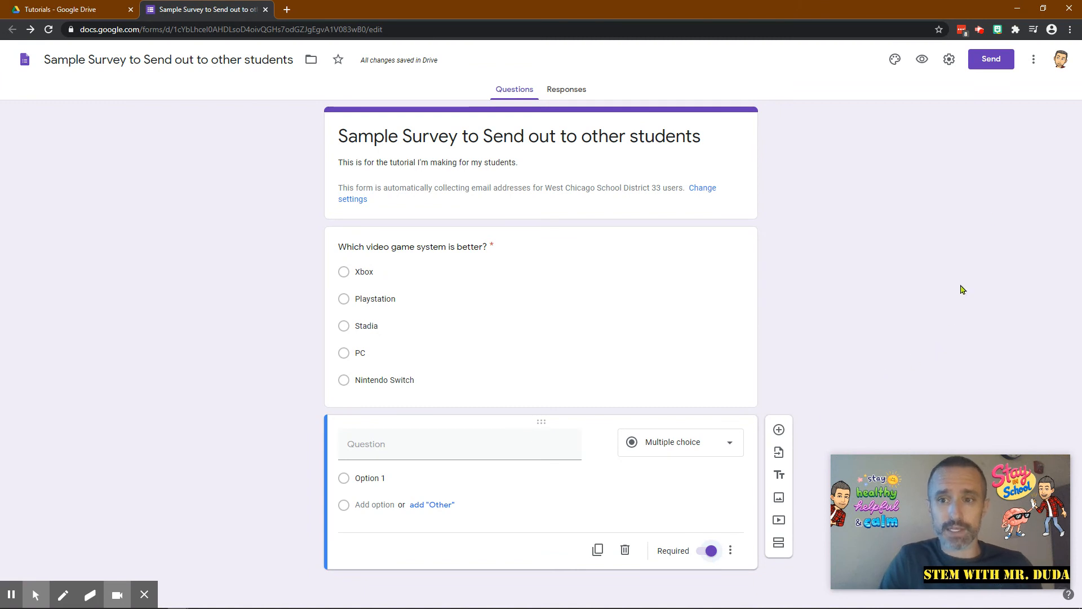
Step: Copy the survey's full-length shareable link from the form's sending options
click(993, 66)
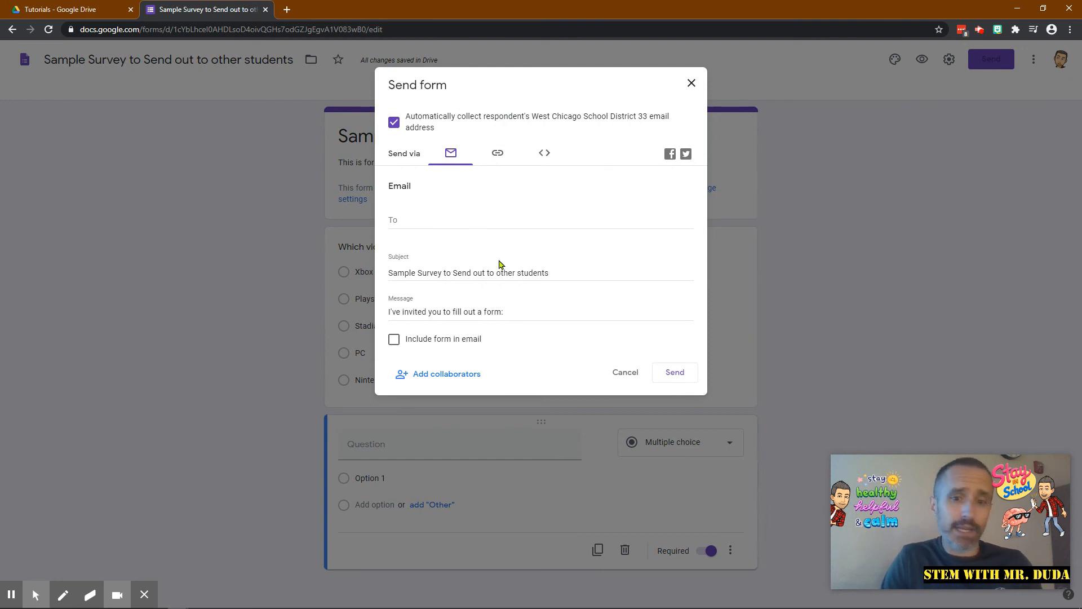
click(498, 156)
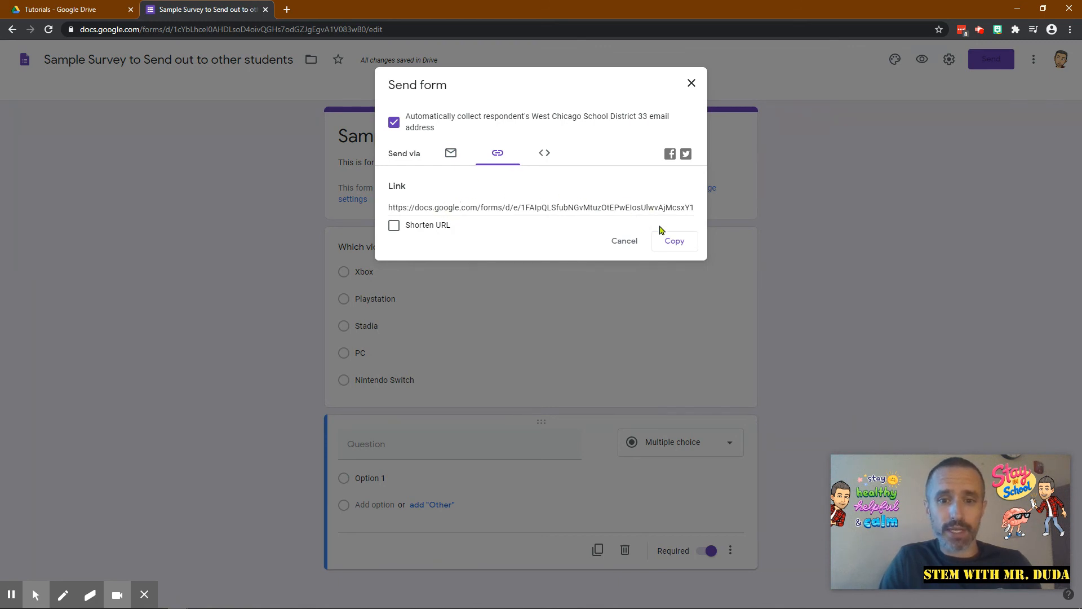
click(671, 241)
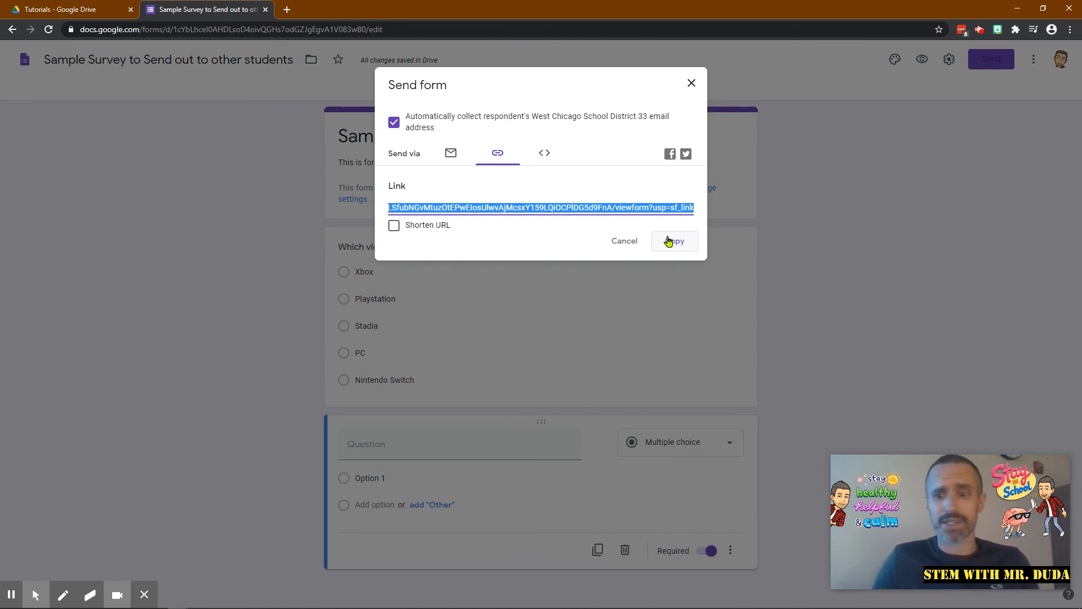
Step: Look at the embed HTML option for sending the form and return to the link option
click(449, 153)
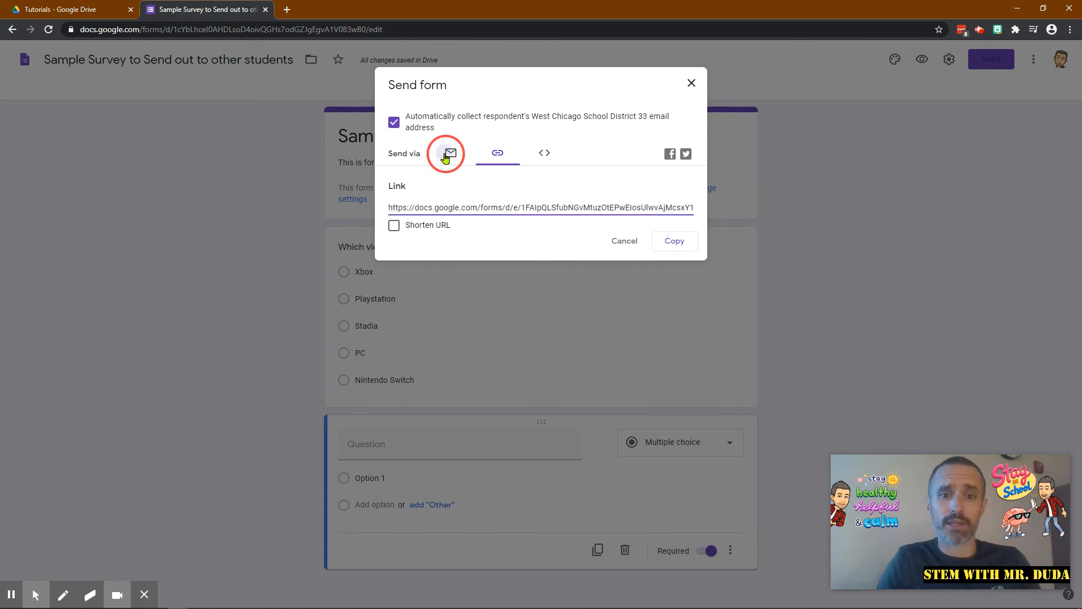
click(543, 153)
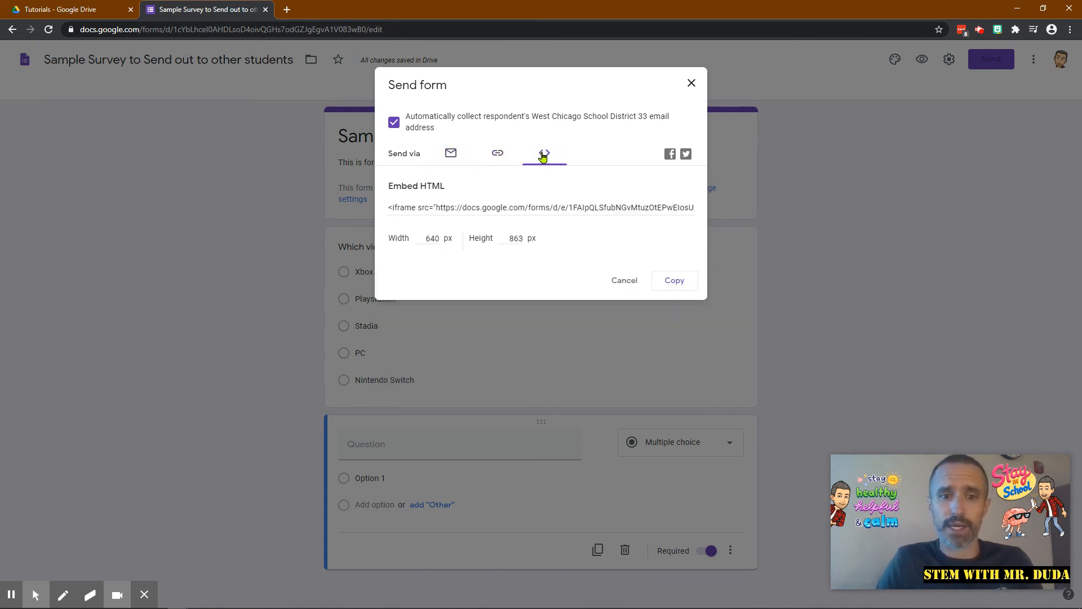
click(503, 156)
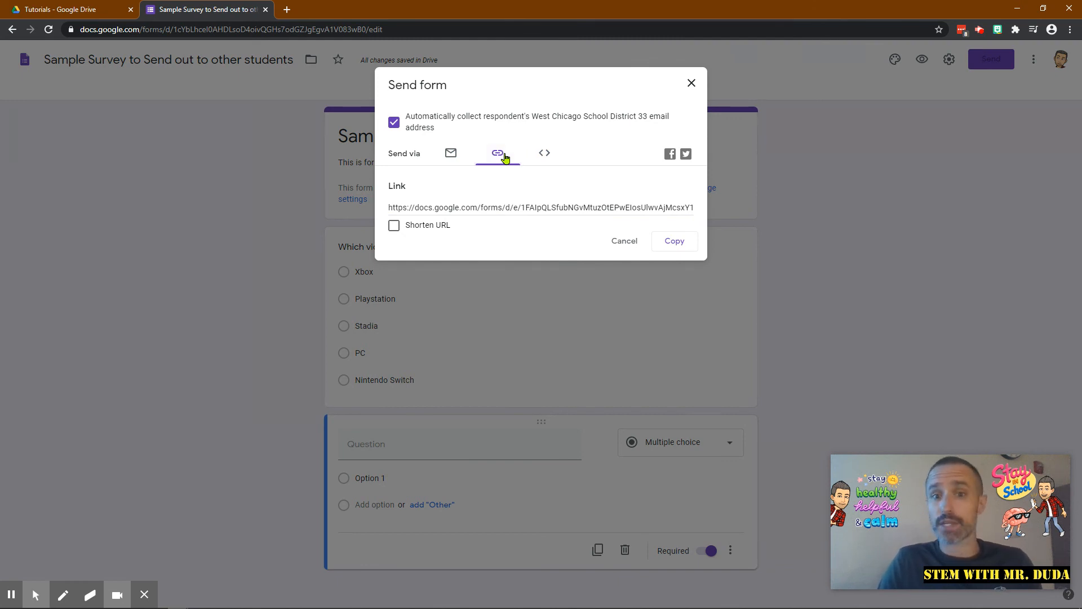
click(979, 31)
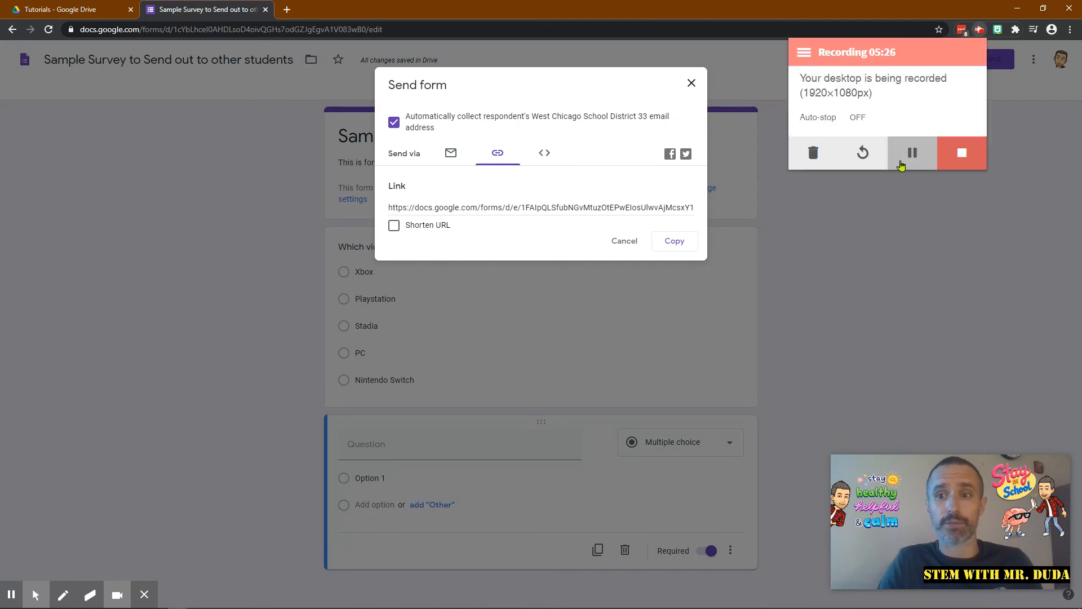